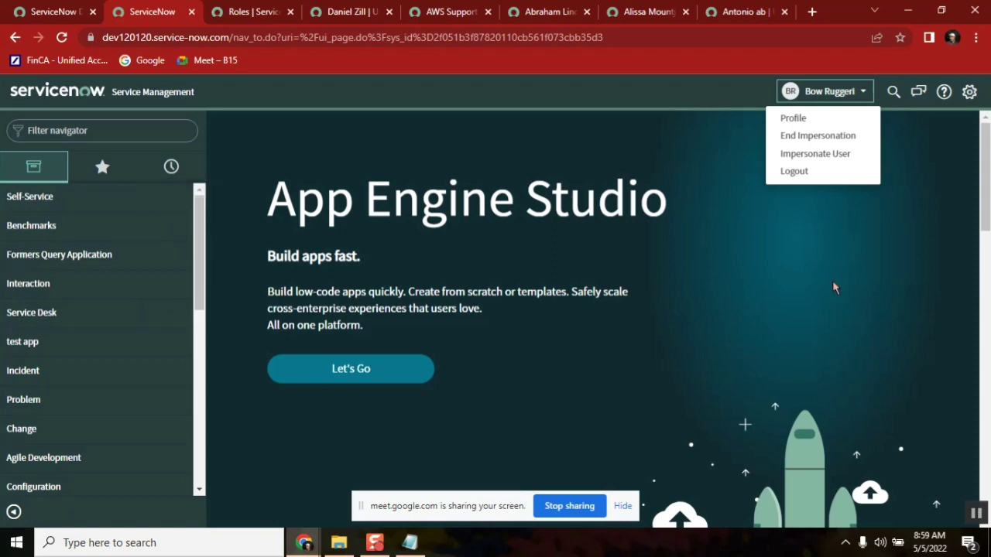
End the user impersonation in ServiceNow and switch to the Notepad notes at the User, Group, Roles and Impersonate topics
left_click(818, 136)
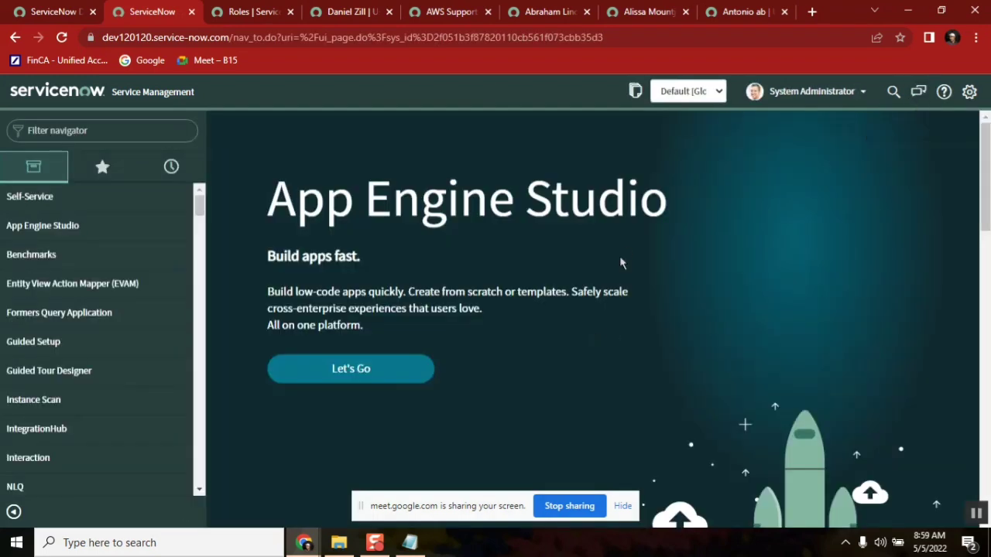
left_click(409, 542)
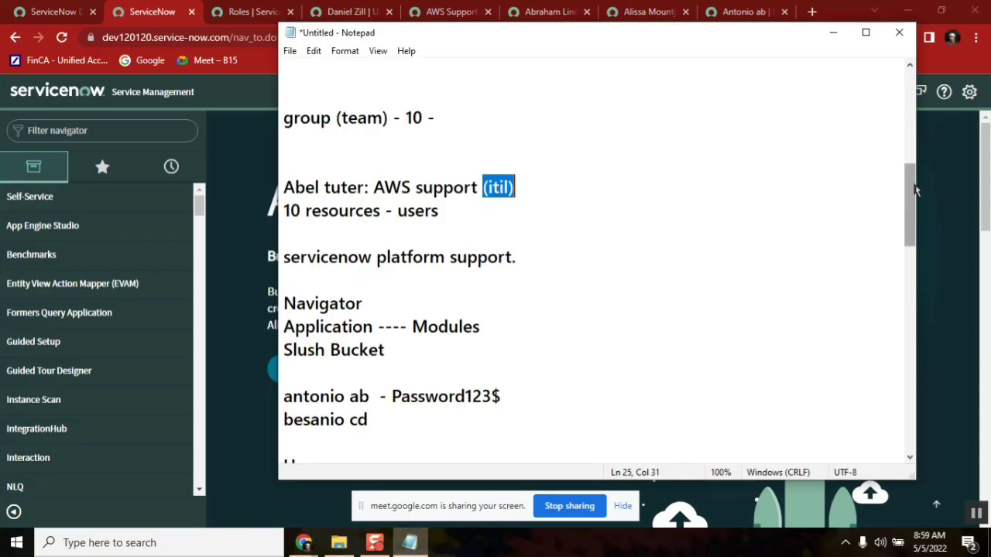
left_click_drag(914, 190, 917, 256)
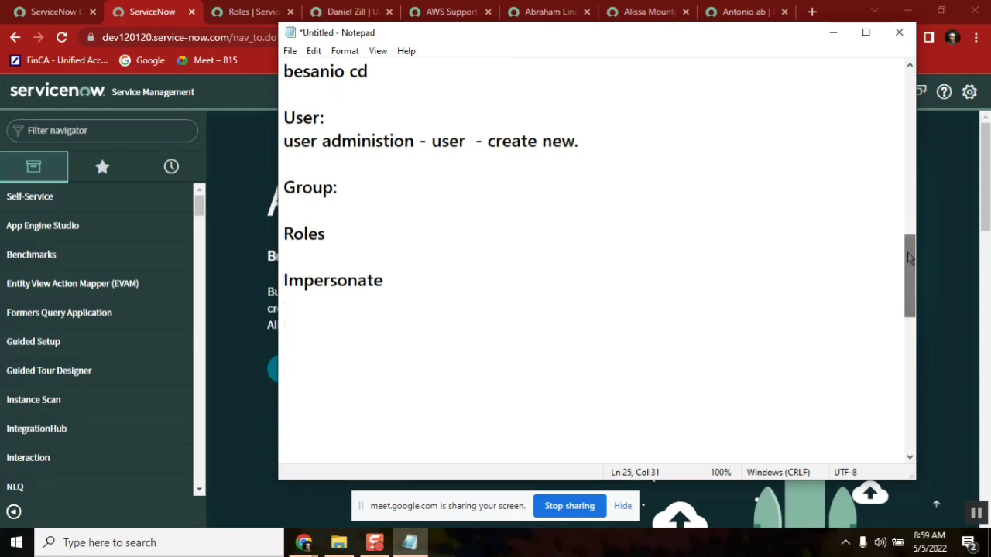
Put a colon after "Roles" and remove the line breaks so the User description, Group, Roles and Impersonate follow on consecutive lines
left_click(350, 188)
left_click(336, 238)
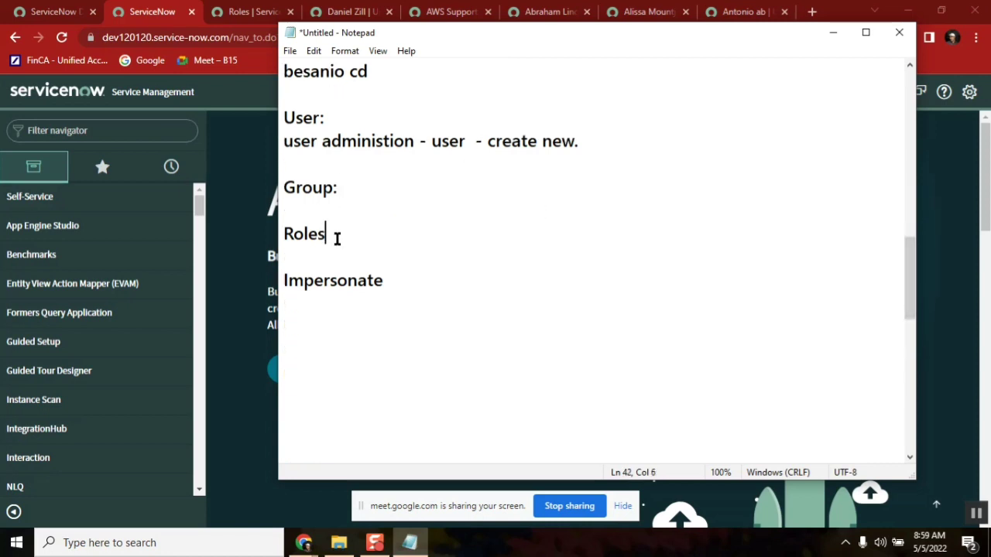
type(":")
left_click(400, 278)
left_click(349, 124)
key("Delete")
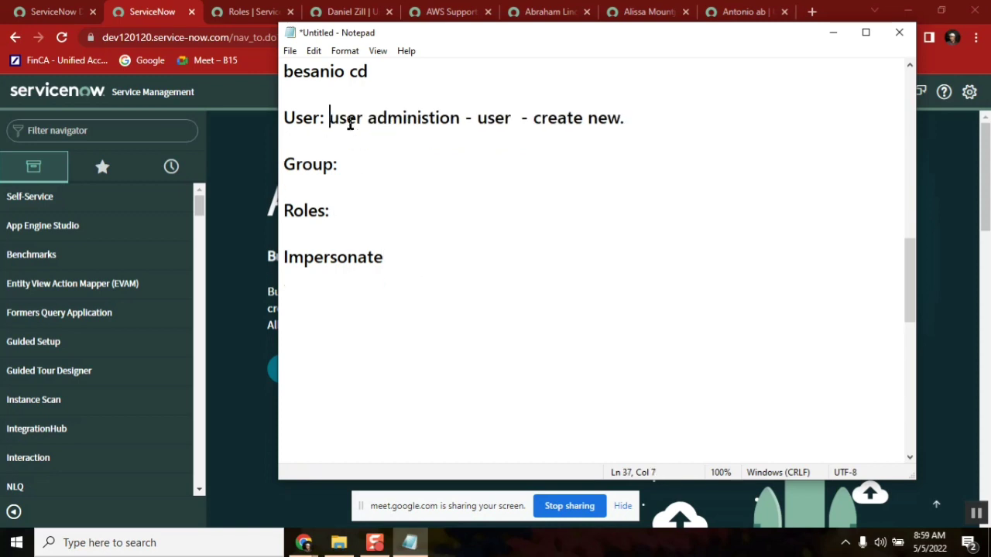
left_click(309, 133)
key("Delete")
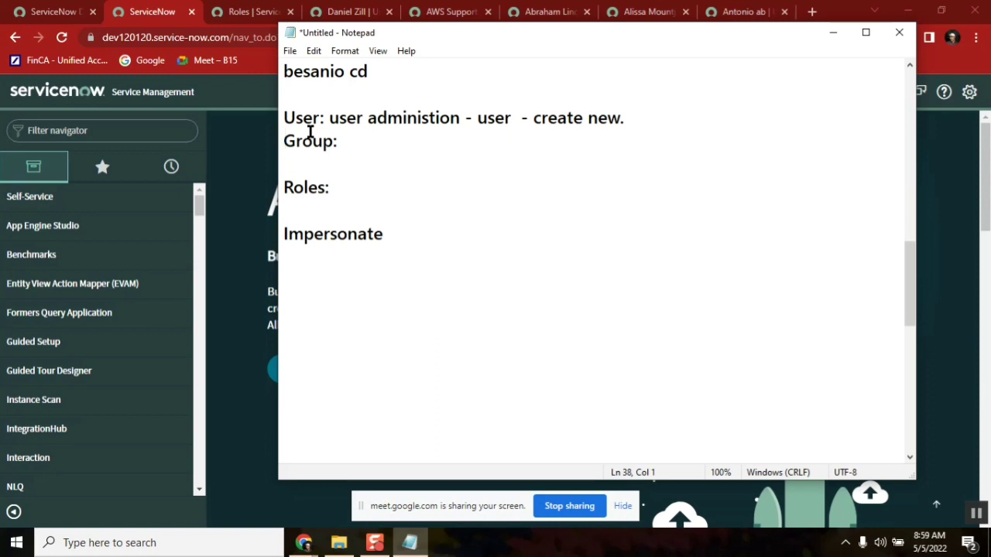
key("Delete")
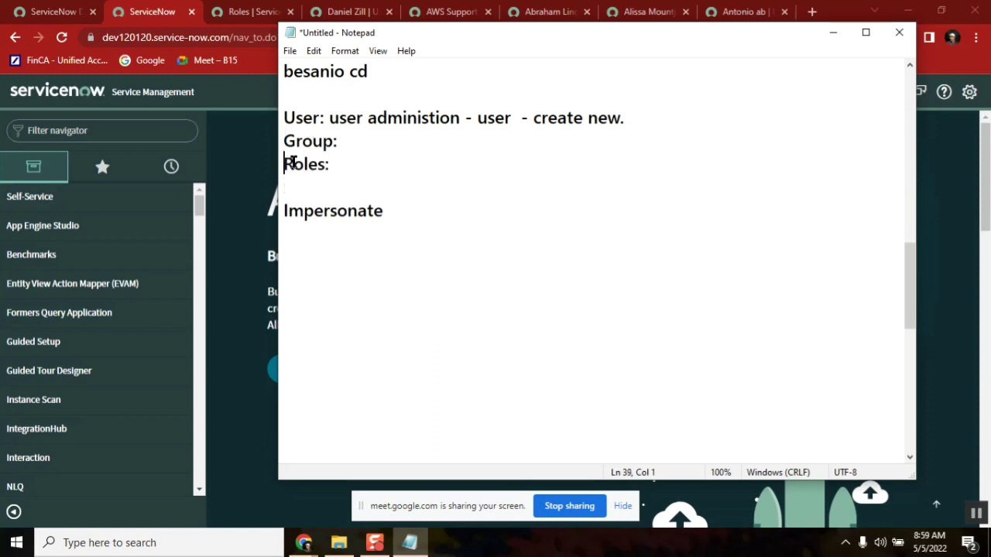
left_click(293, 186)
key("Delete")
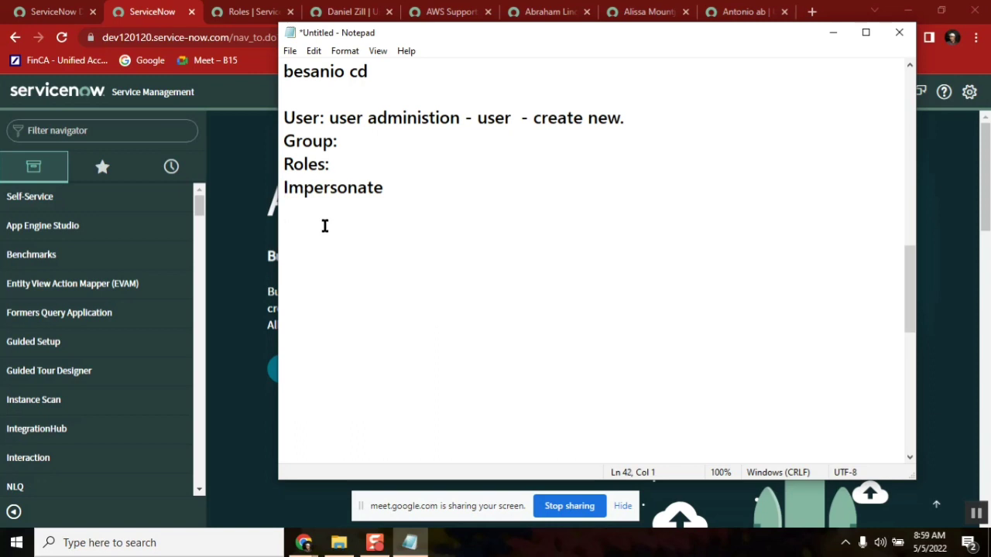
Add a "delegate:" entry directly below Impersonate and put a colon after "Impersonate"
type("delegate")
double_click(298, 165)
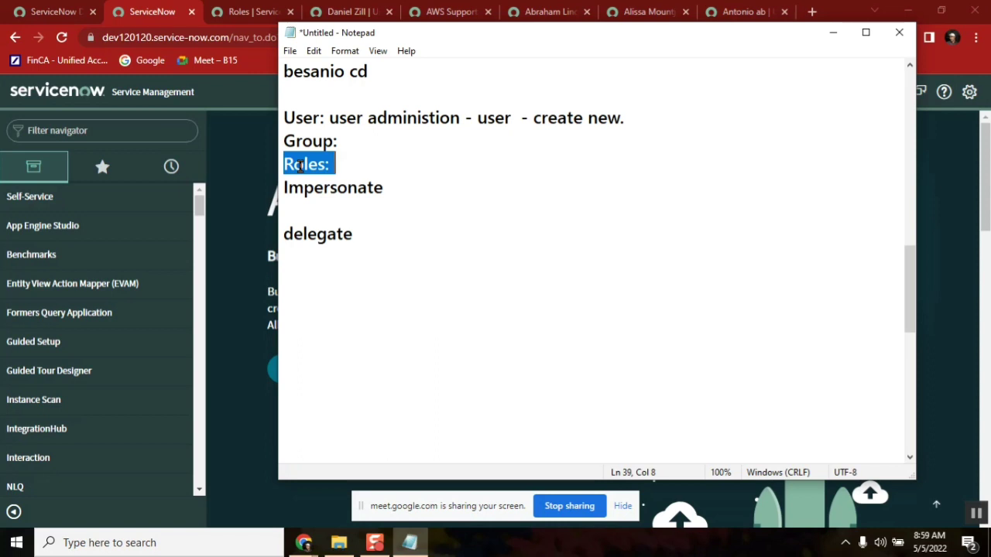
double_click(298, 118)
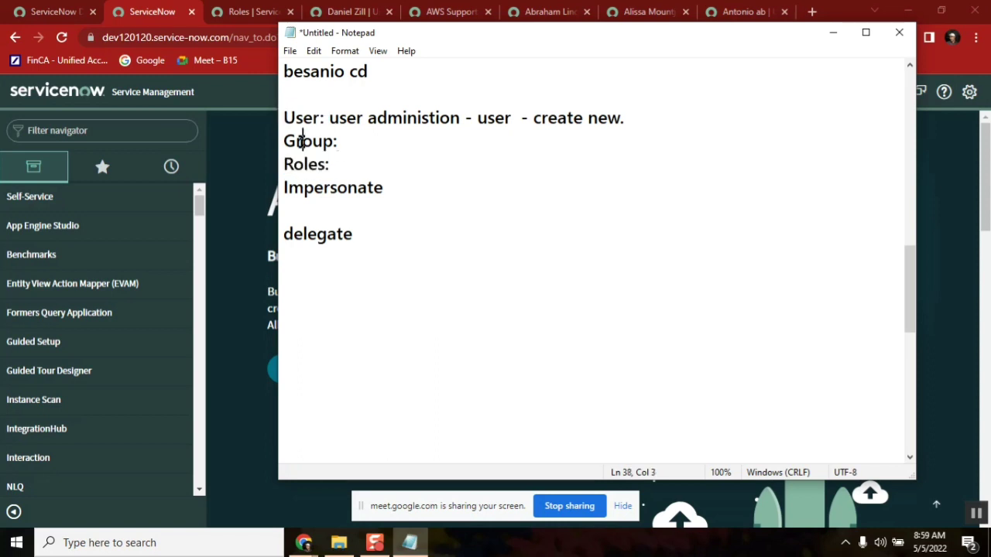
double_click(299, 141)
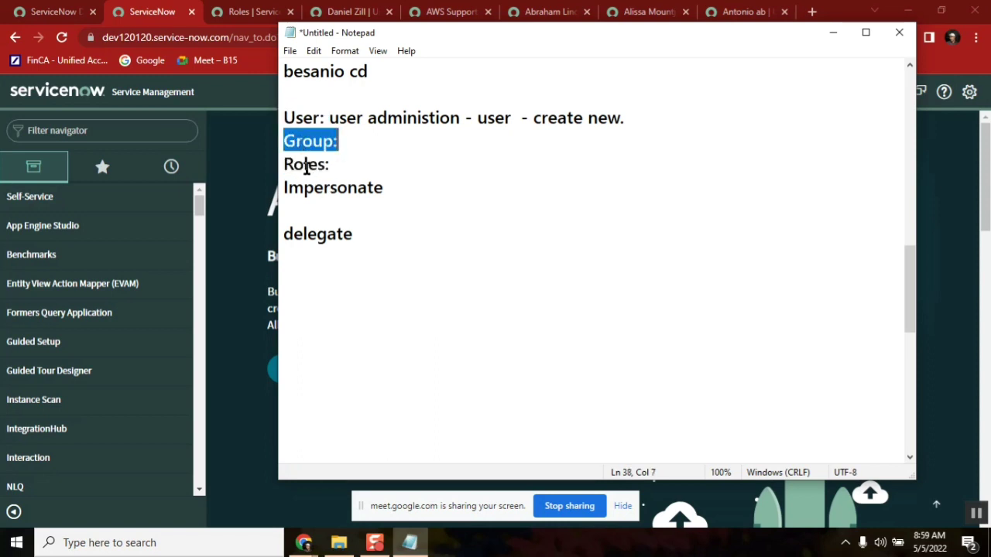
double_click(306, 165)
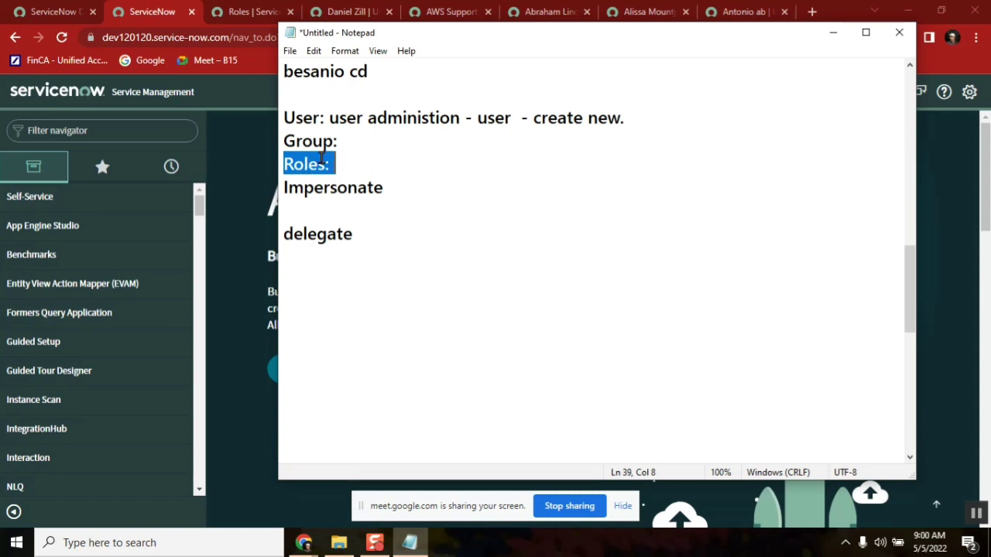
left_click(404, 189)
type(":")
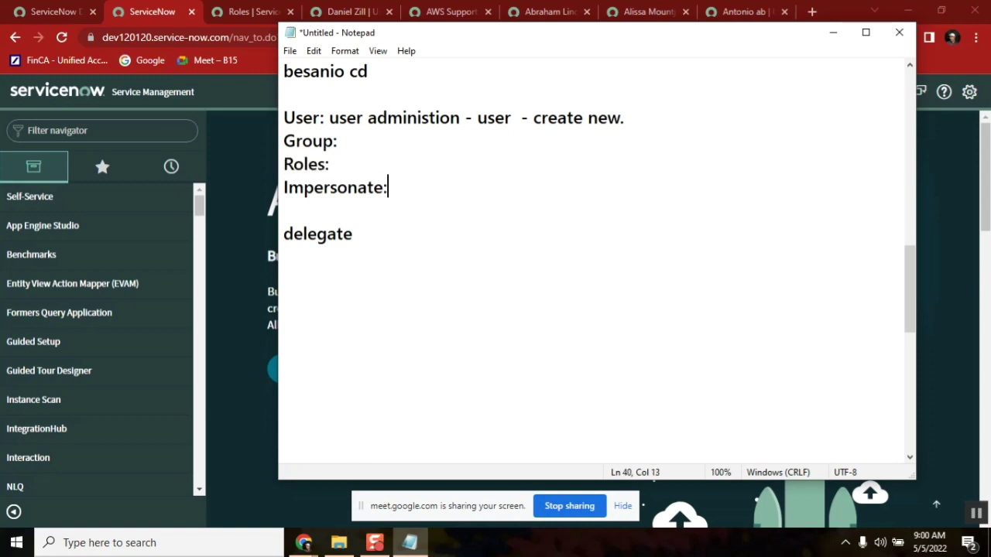
key("Delete")
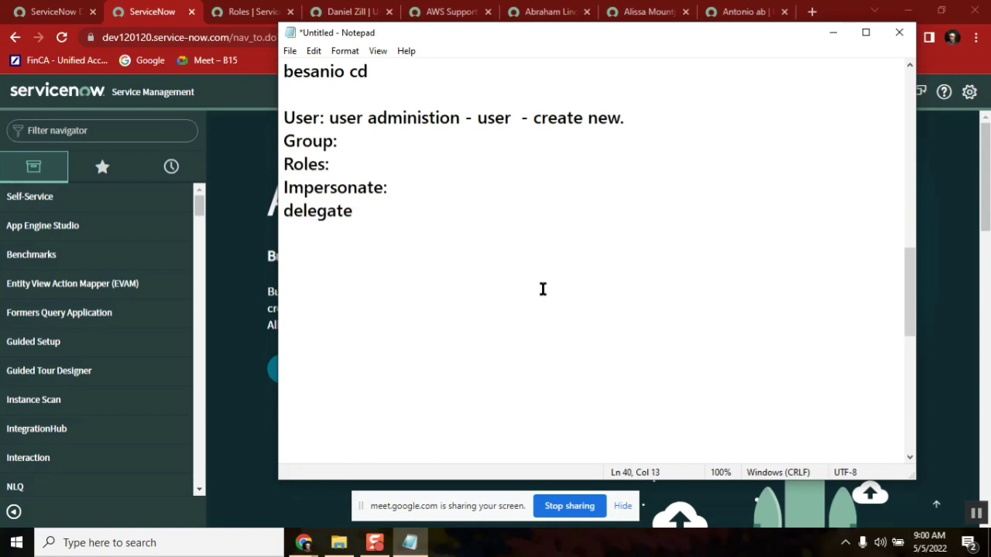
left_click(388, 214)
type(":")
Start a "Question:" section below the topic list with the lines "5 users" and "1 : class 16"
key("Return")
key("Return")
type("Question")
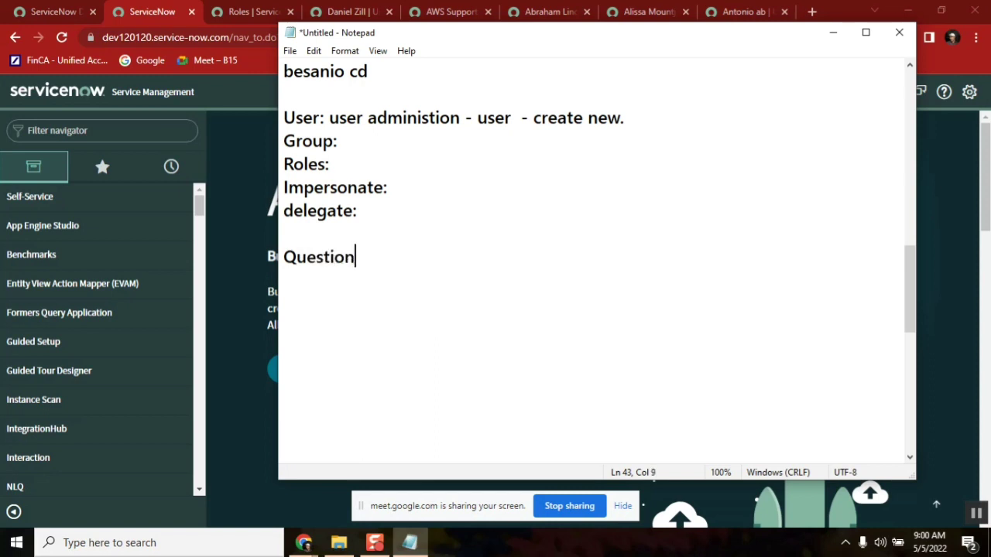
type(":")
key("Return")
type("5 users")
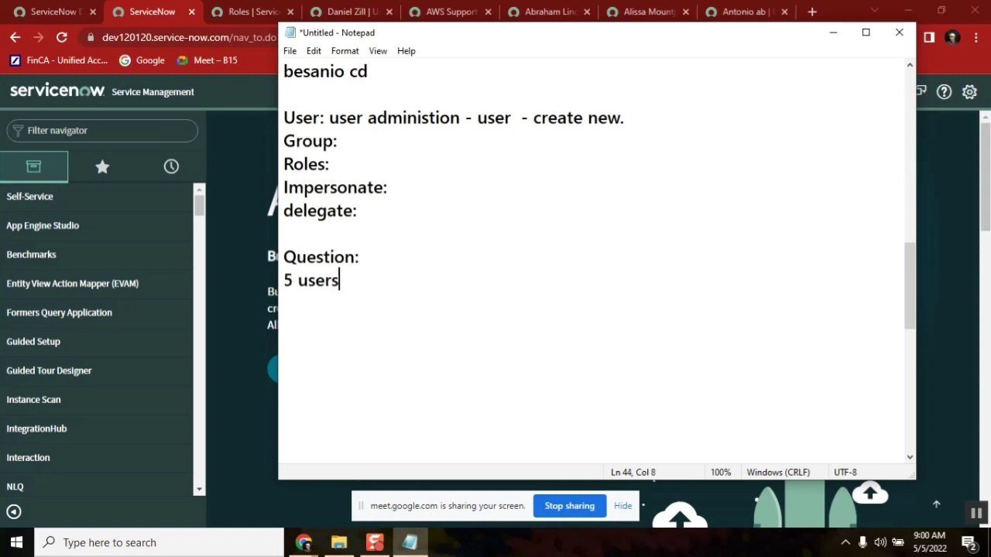
key("Return")
type("1 : class ")
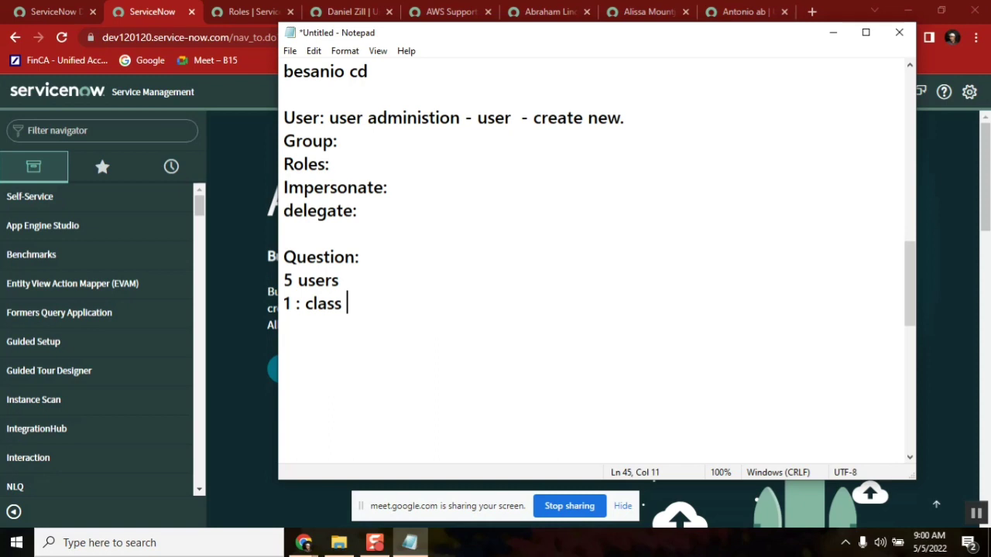
type("16")
key("Return")
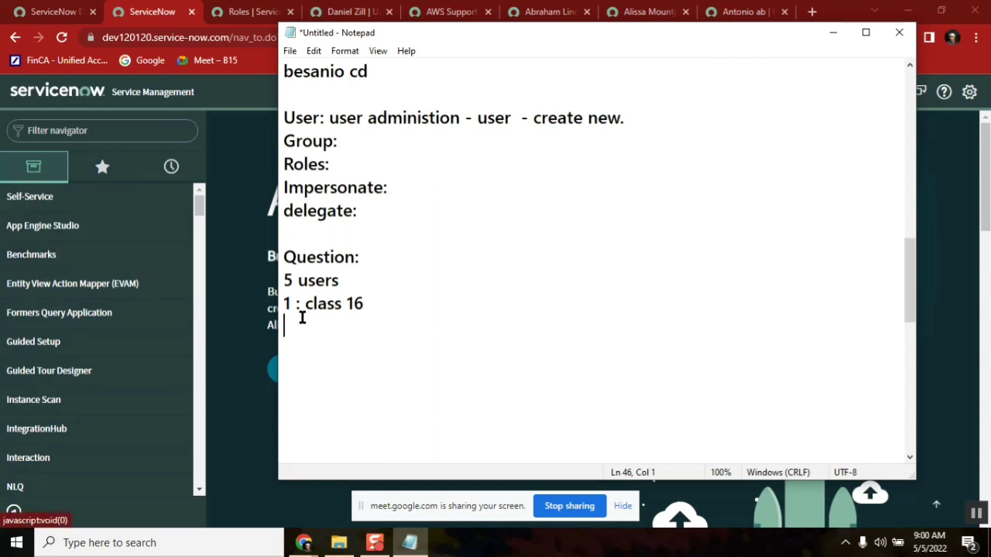
Add a "self service -" line to the question and insert "role: class 16 role" plus a blank line above it
type("se")
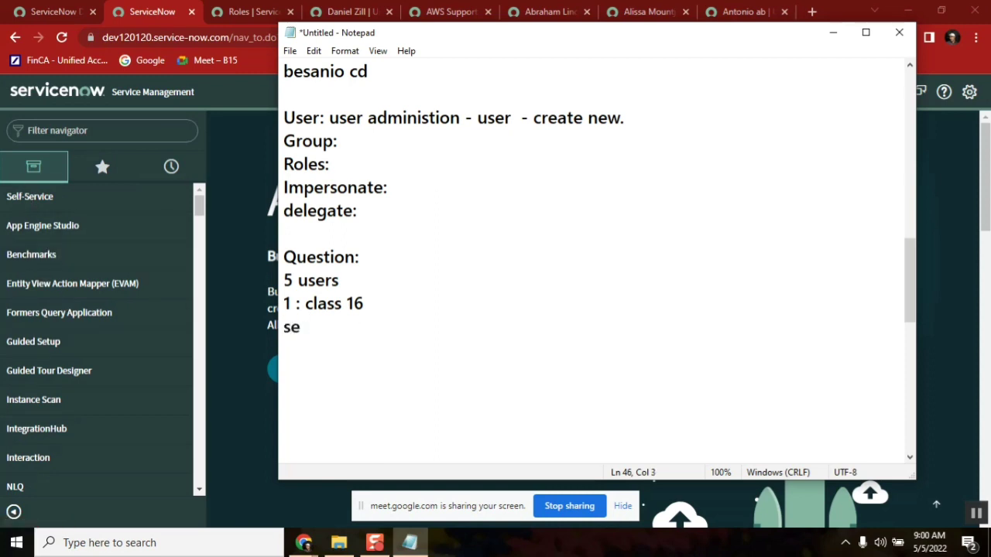
type("lf service")
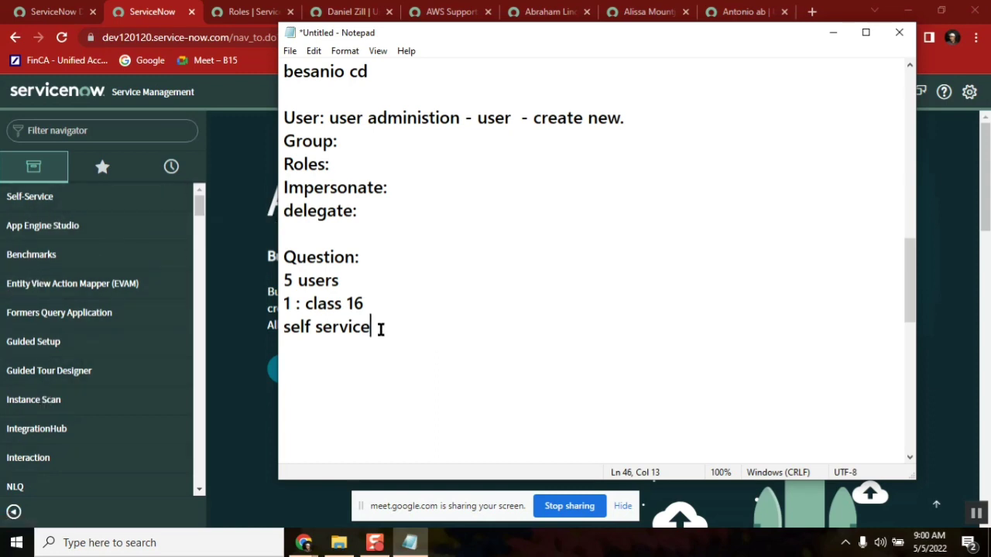
type("-")
left_click(356, 283)
left_click(387, 308)
key("Return")
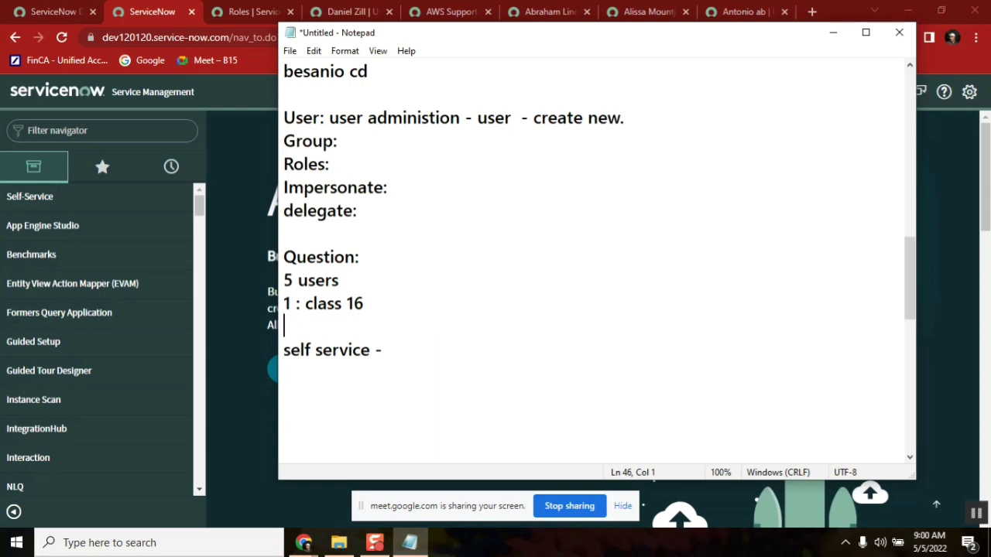
type("role: class ")
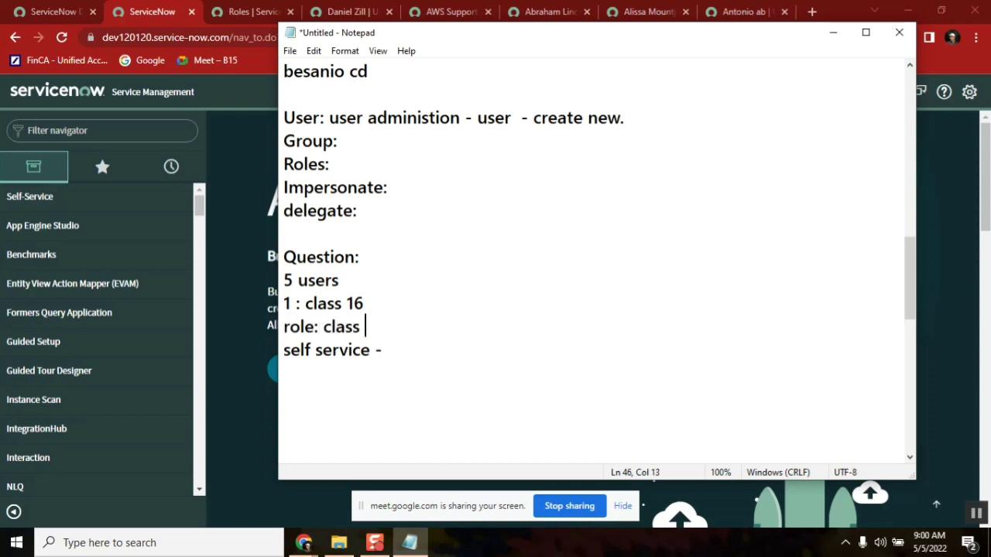
type("16 role")
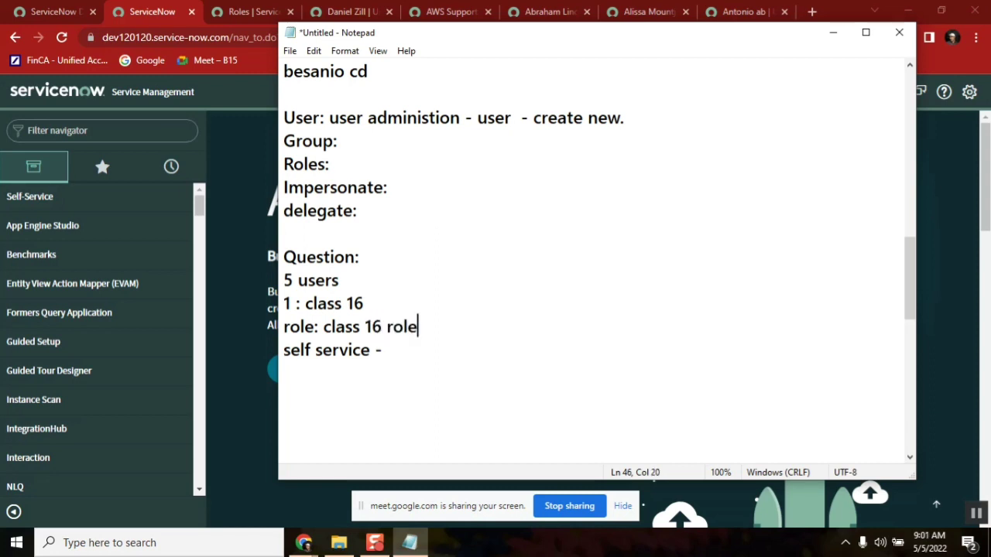
key("Return")
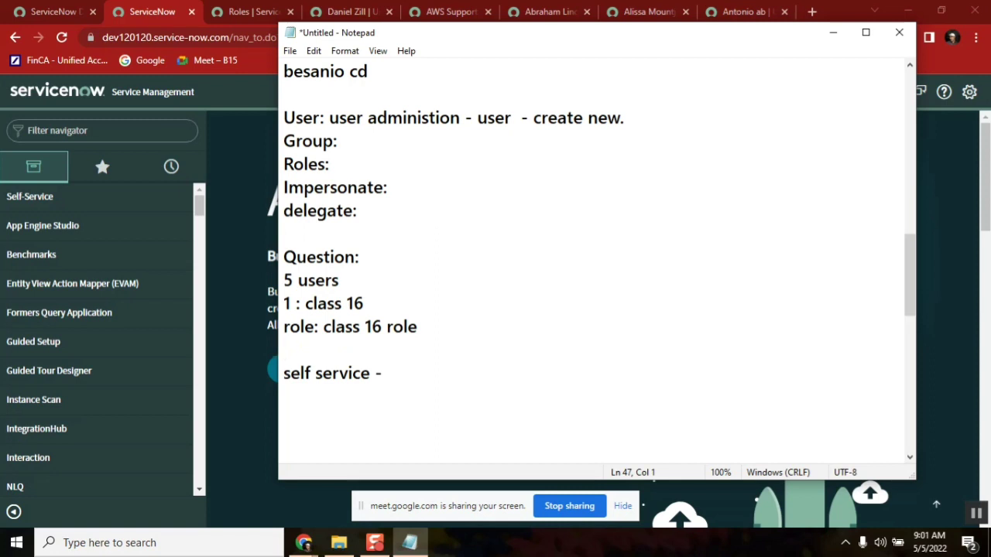
double_click(342, 326)
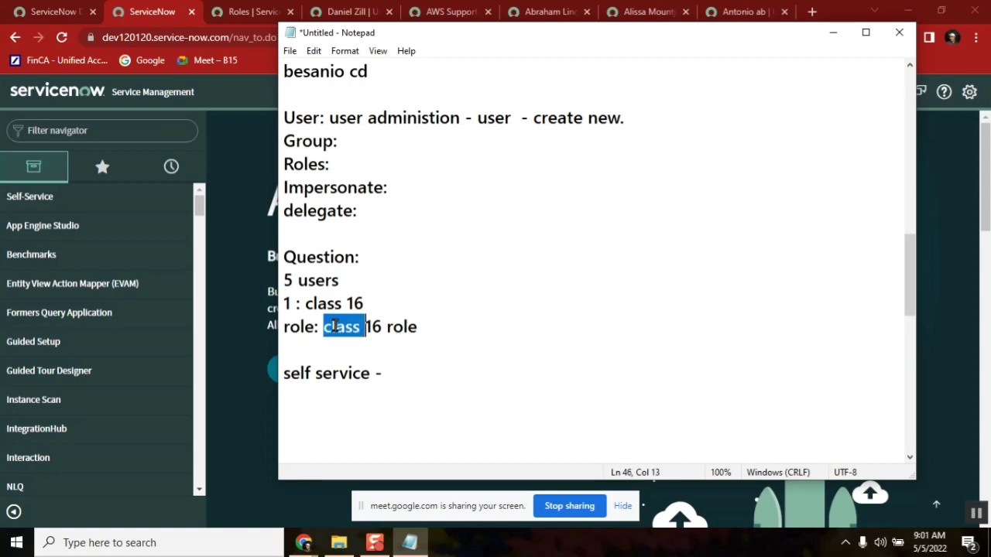
double_click(304, 373)
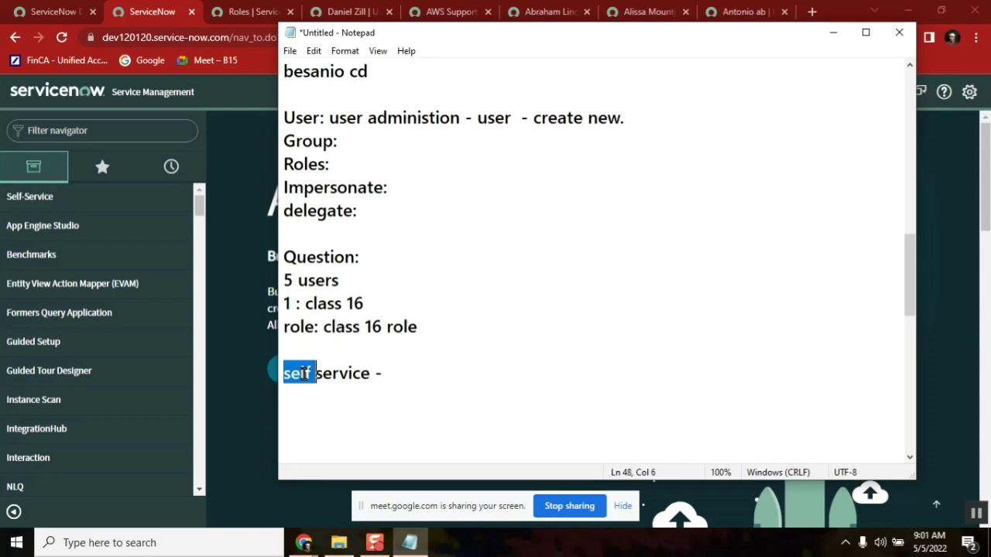
double_click(343, 328)
left_click(367, 328)
double_click(367, 328)
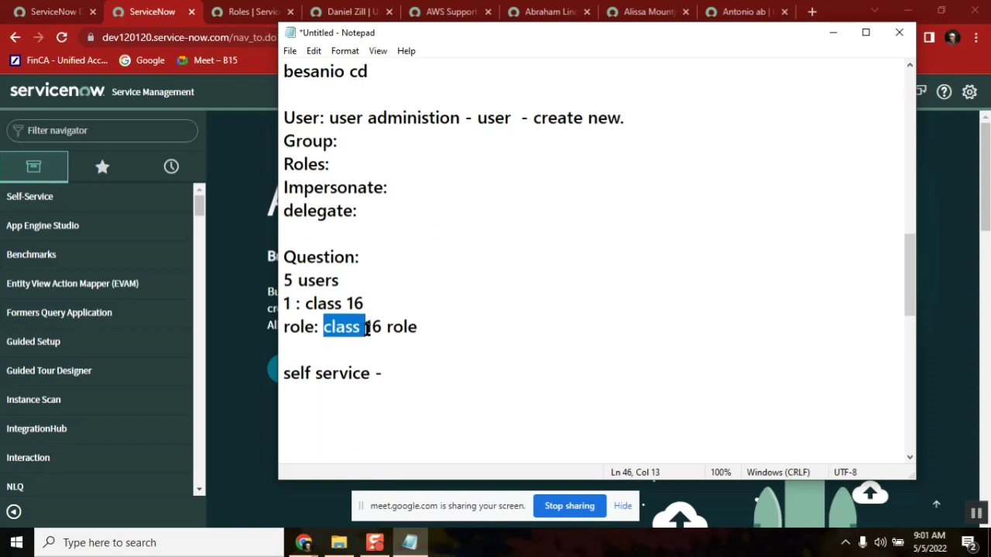
left_click(371, 327)
double_click(371, 327)
Complete the self service line of the question with "class 16"
left_click(421, 385)
left_click(411, 370)
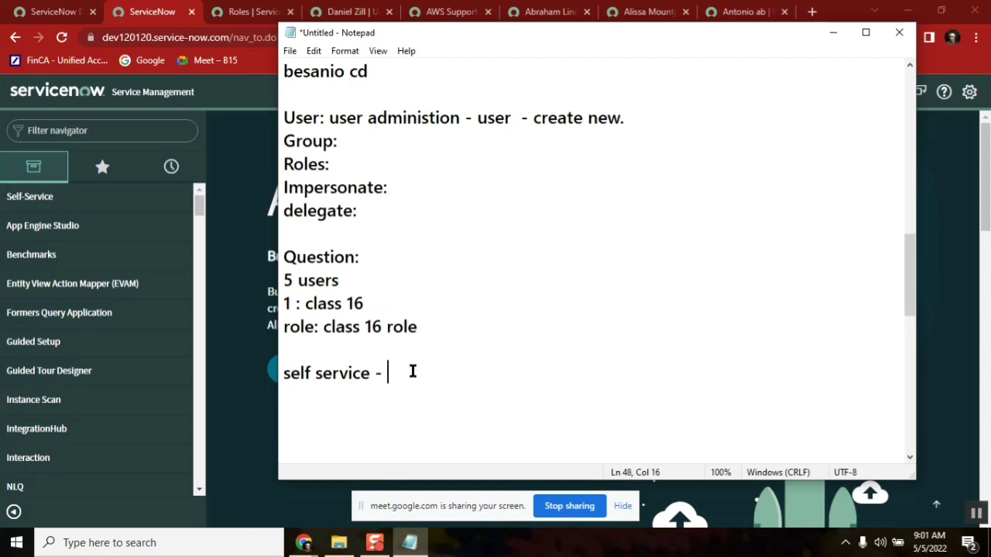
type("class 16")
double_click(356, 304)
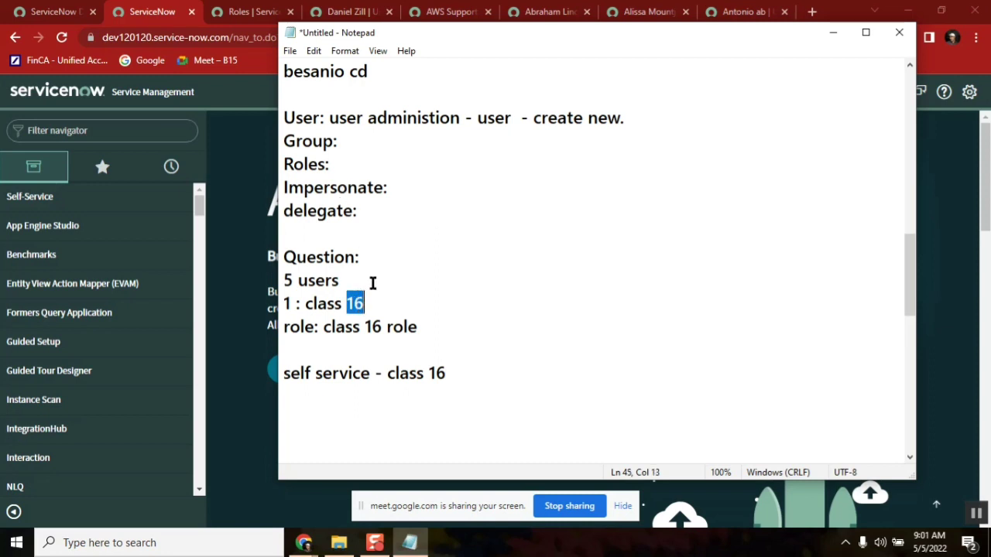
double_click(312, 282)
double_click(327, 303)
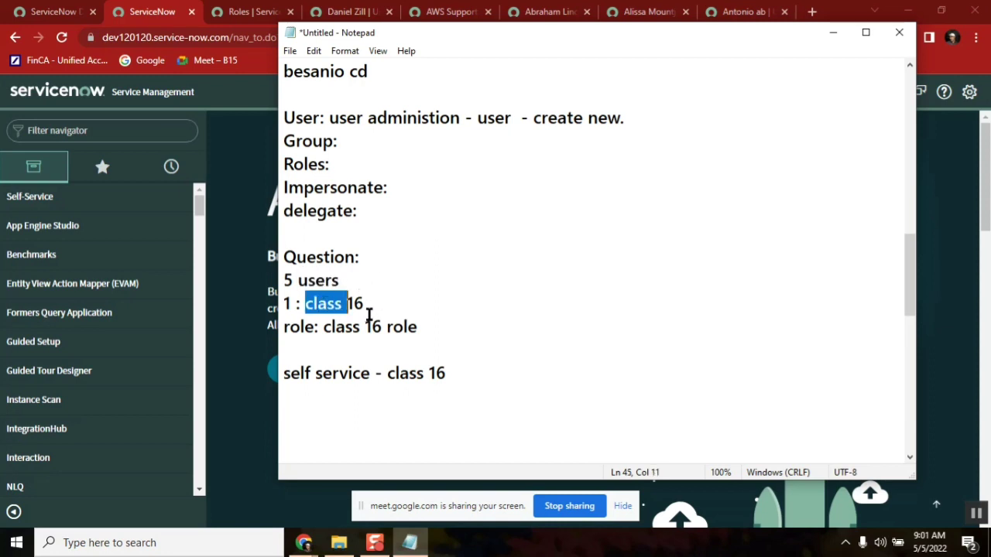
double_click(290, 303)
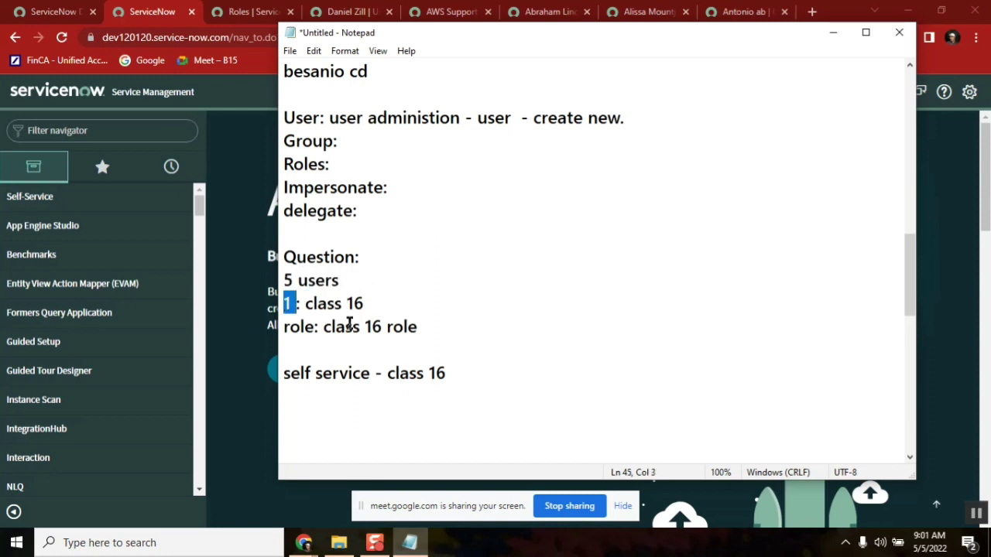
double_click(387, 328)
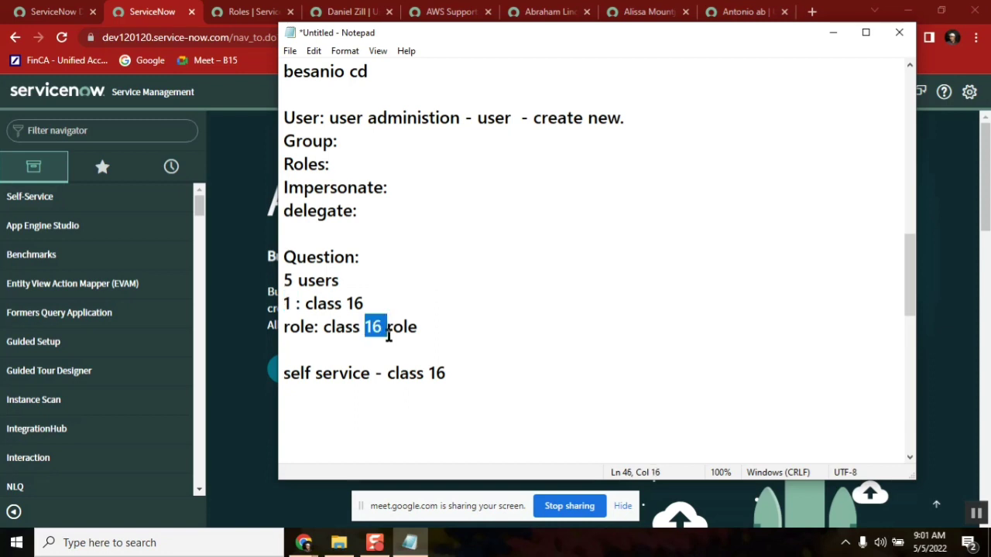
left_click(299, 303)
left_click(284, 303, "shift")
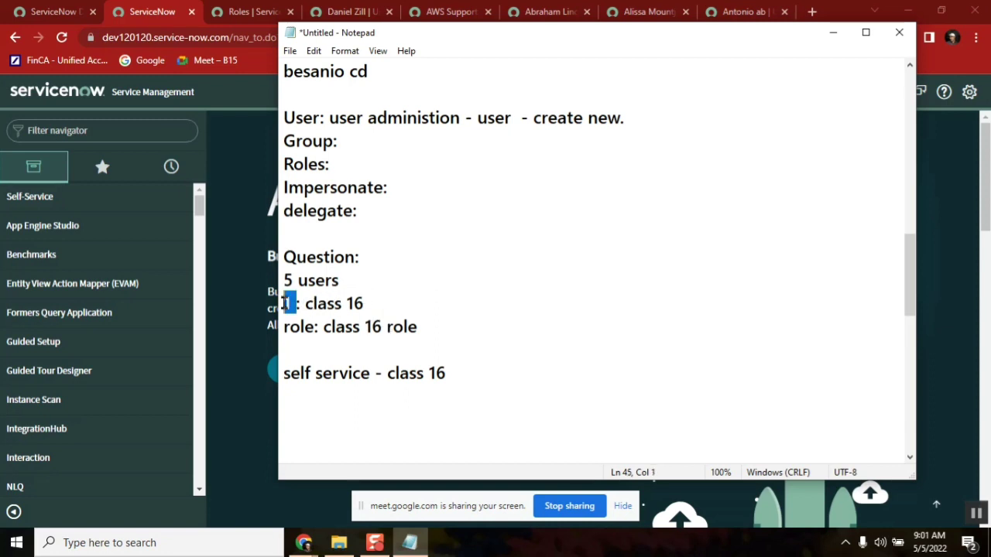
double_click(381, 327)
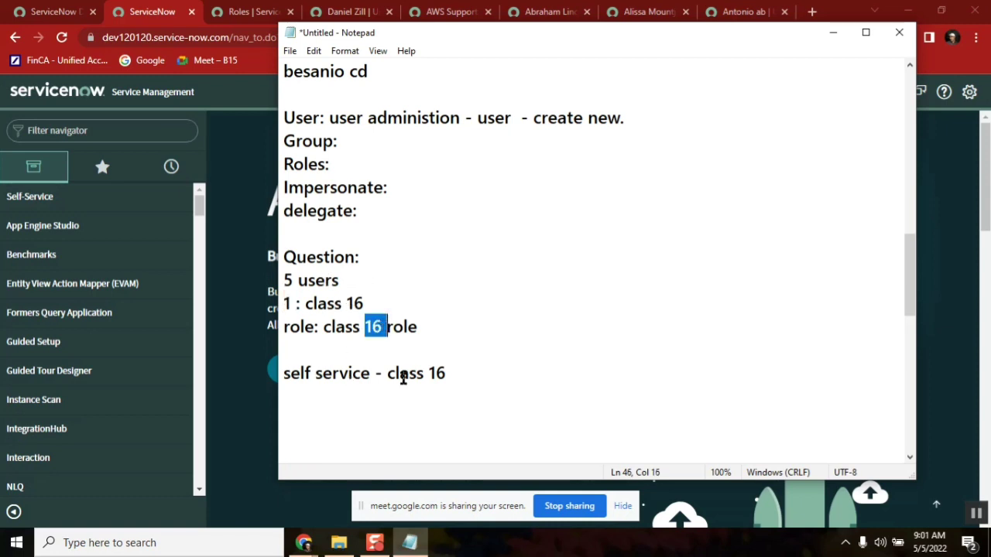
Review the practice question's user, role and self service lines in the notes
left_click(458, 377)
key("Return")
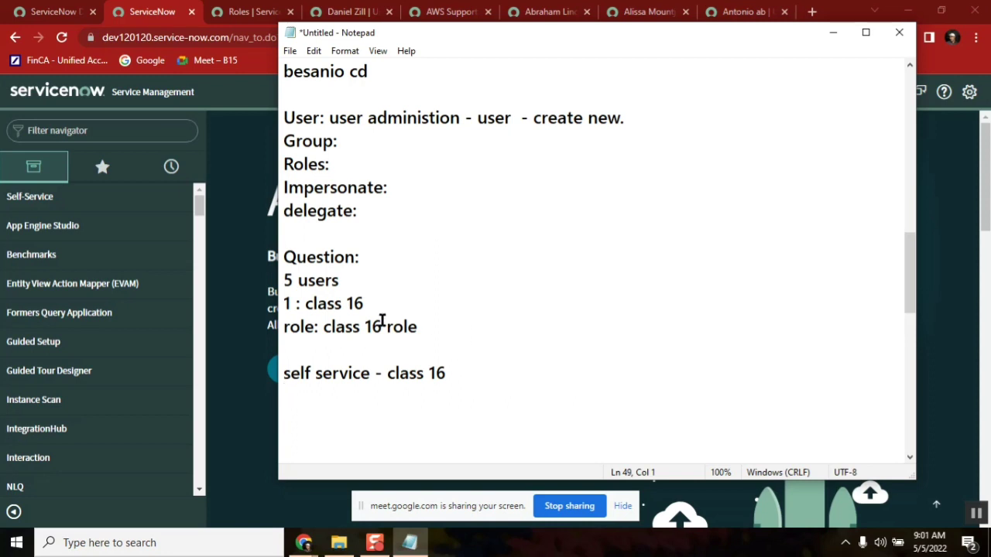
double_click(308, 281)
double_click(299, 374)
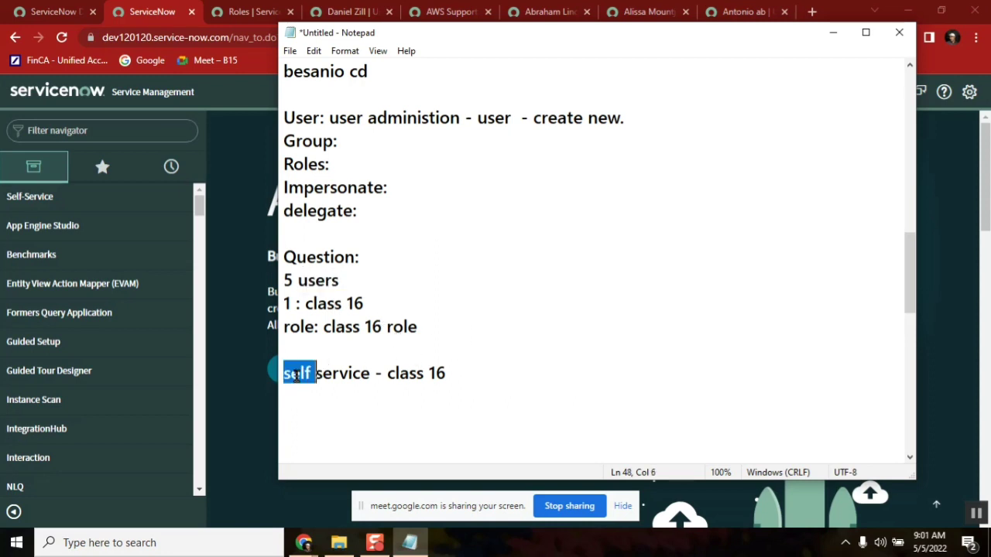
left_click(466, 376)
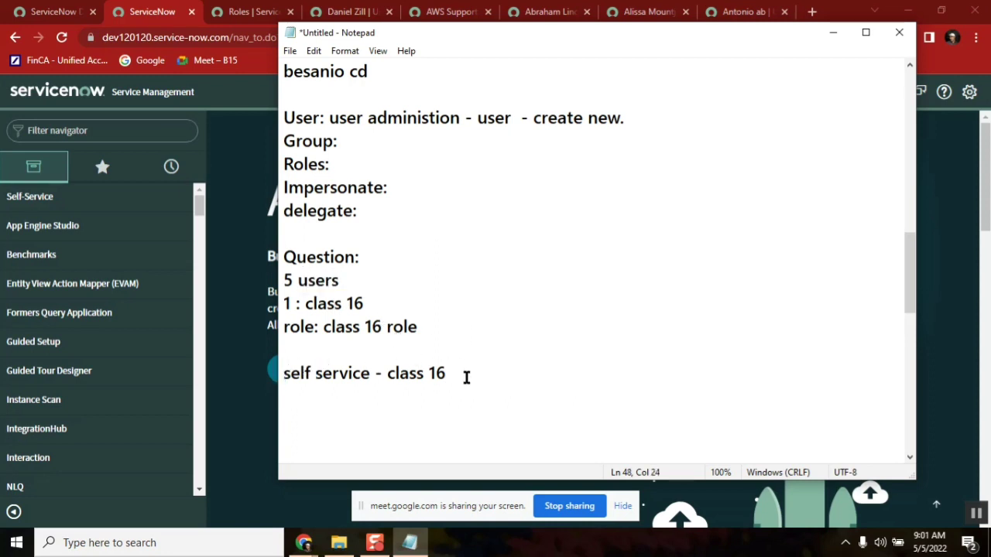
double_click(317, 281)
double_click(406, 375)
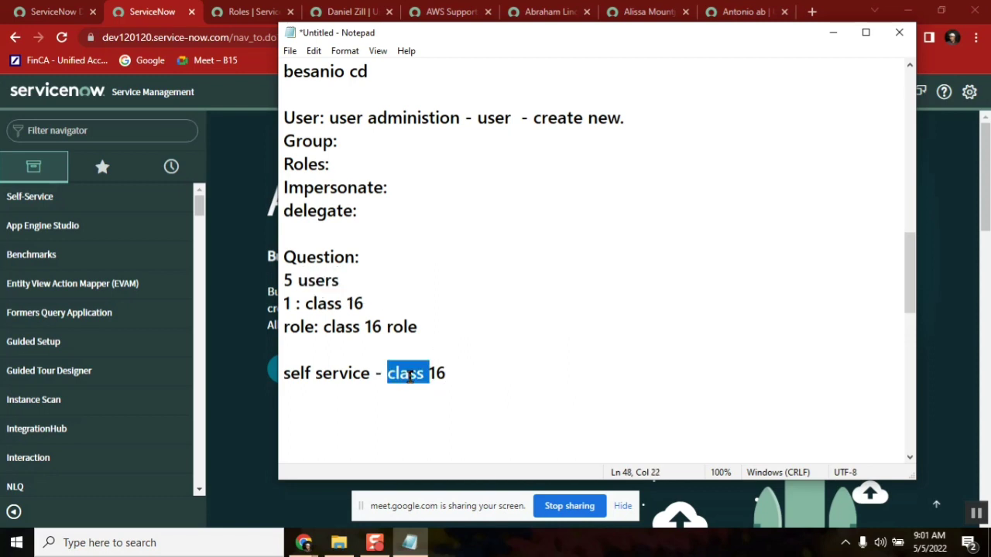
double_click(287, 372)
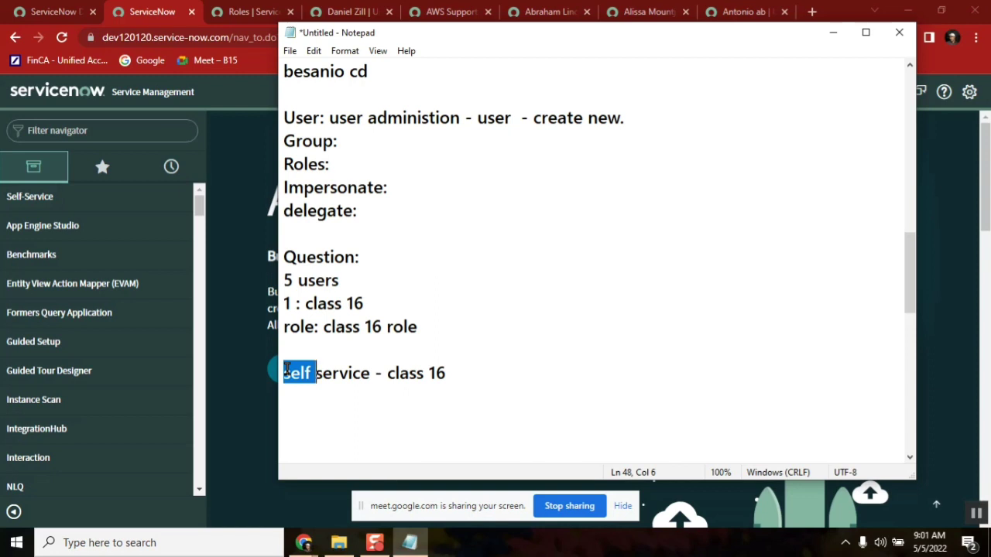
left_click(428, 326)
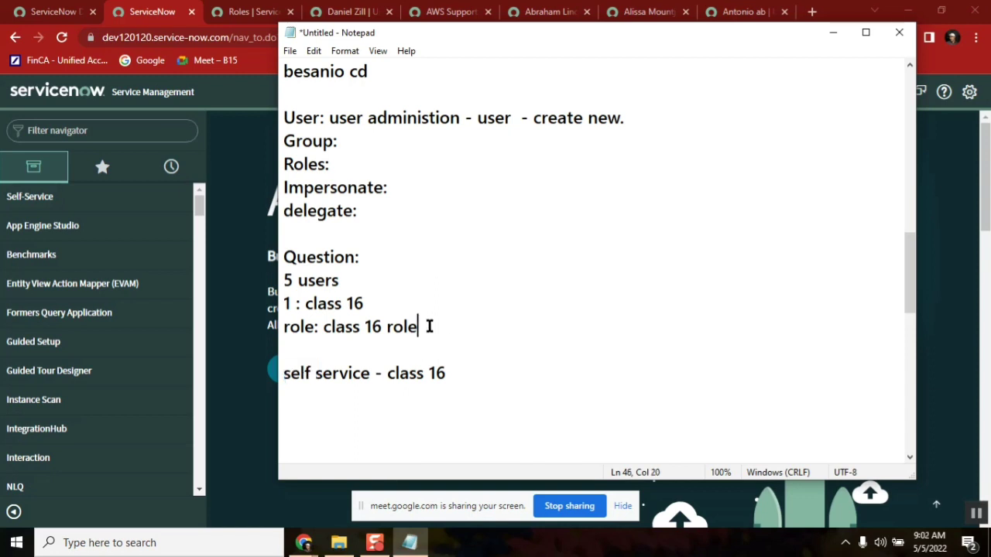
Add a "Practice:" heading above the "5 users" line, with a blank line separating it from "Question:"
left_click(376, 256)
key("Return")
type("P")
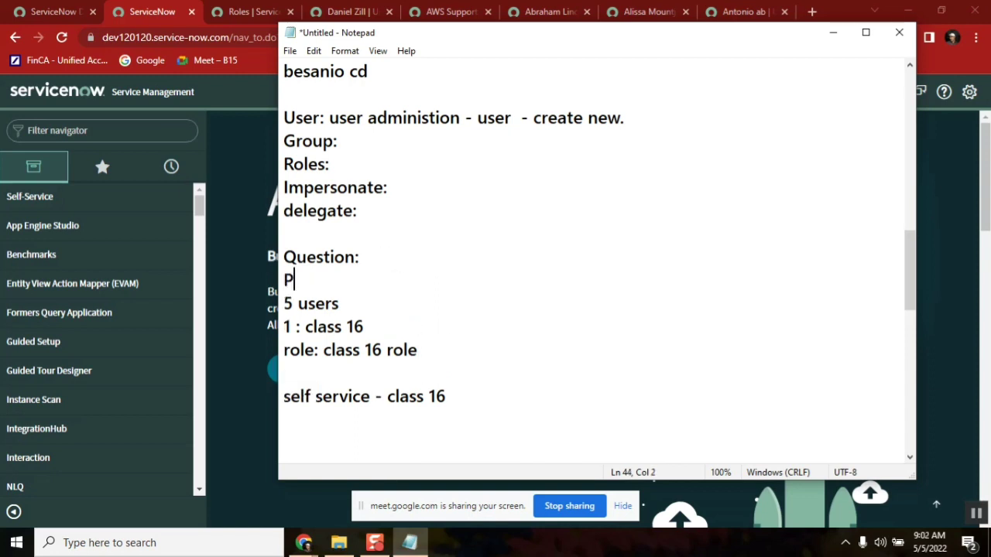
type("ractive")
key("BackSpace")
key("BackSpace")
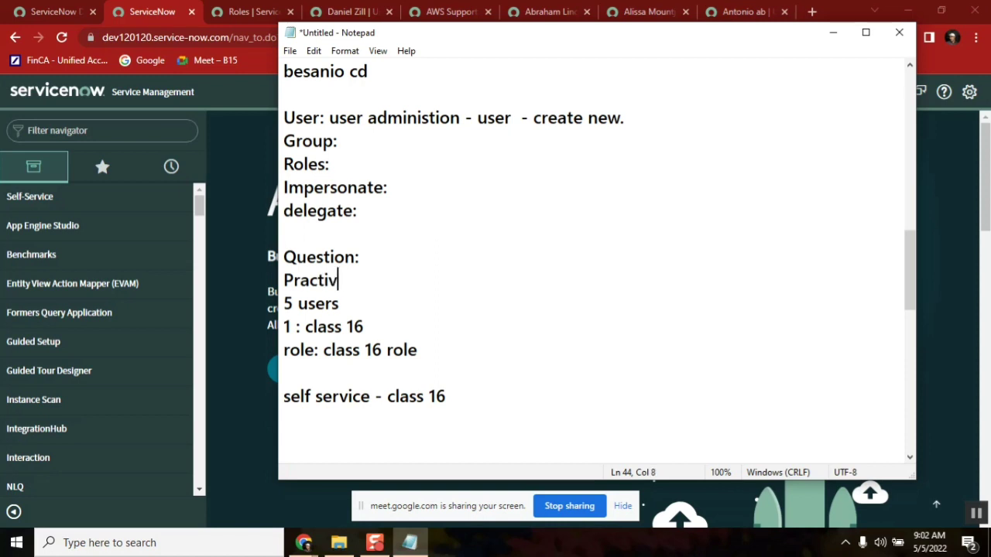
type("ce:")
key("Home")
key("Return")
left_click(377, 261)
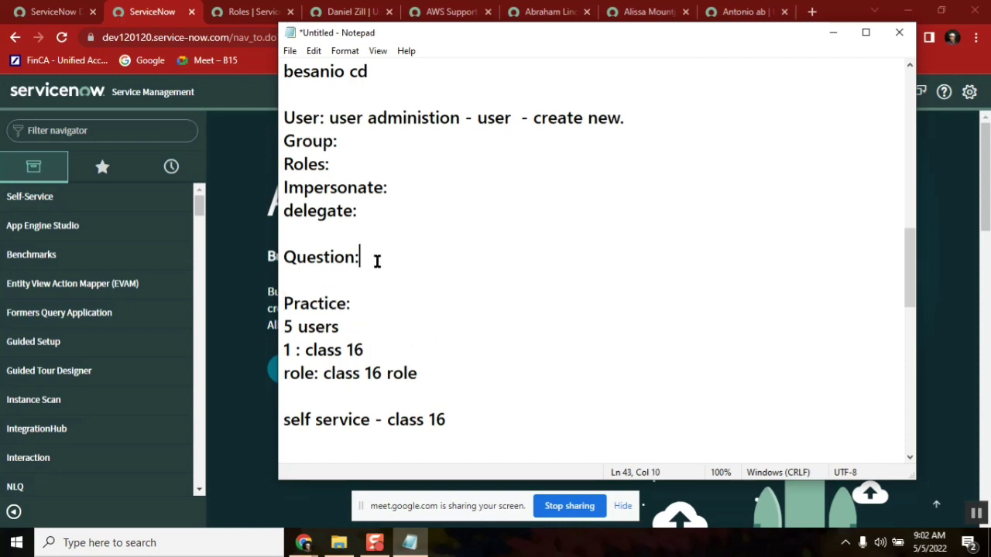
left_click(317, 284)
Switch to ServiceNow and open the list of open incidents in a new tab and its first incident in another
left_click(83, 131)
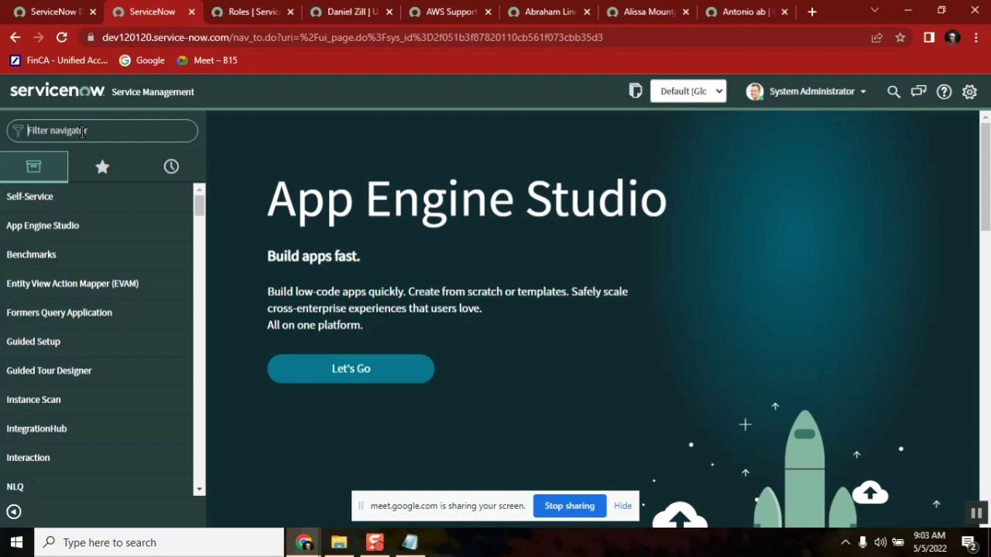
type("Incident")
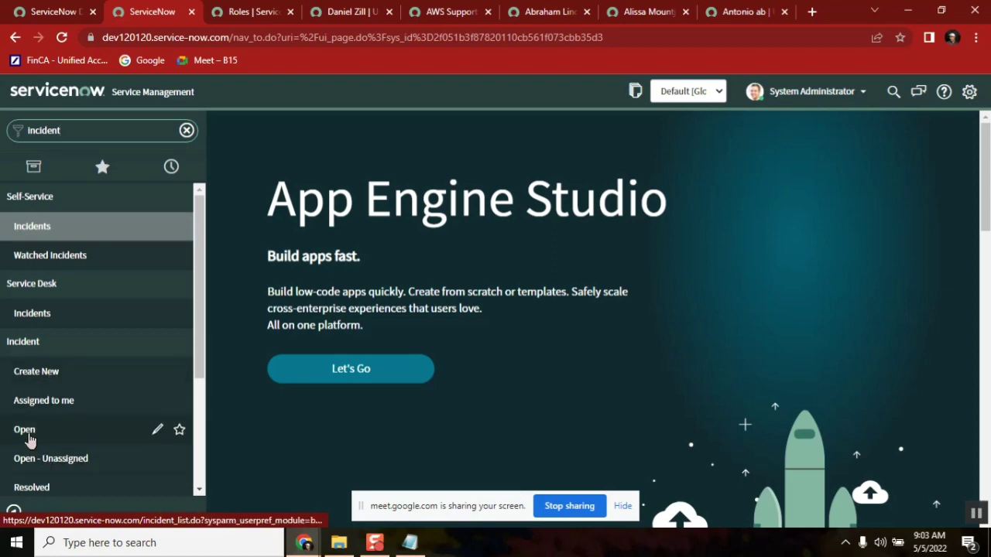
middle_click(25, 431)
left_click(220, 14)
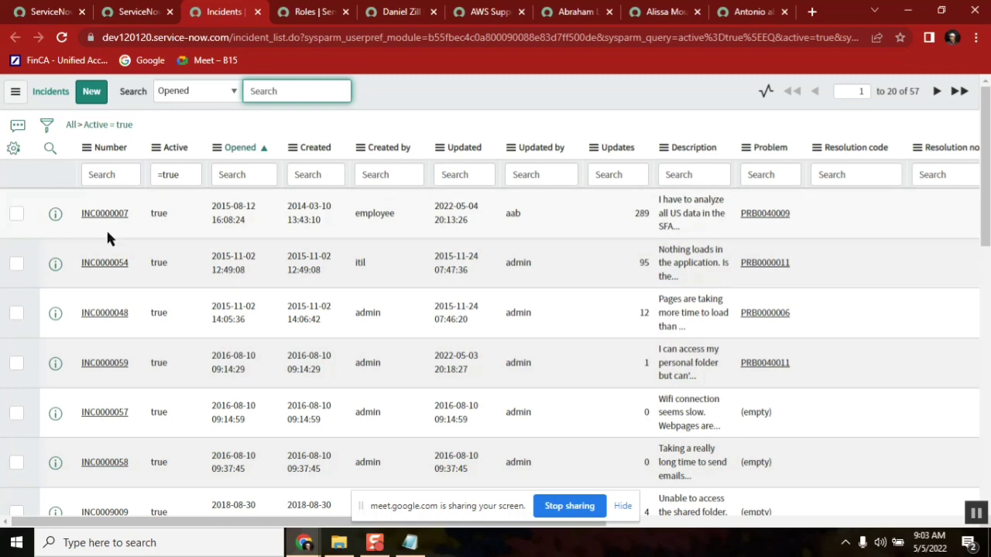
middle_click(105, 217)
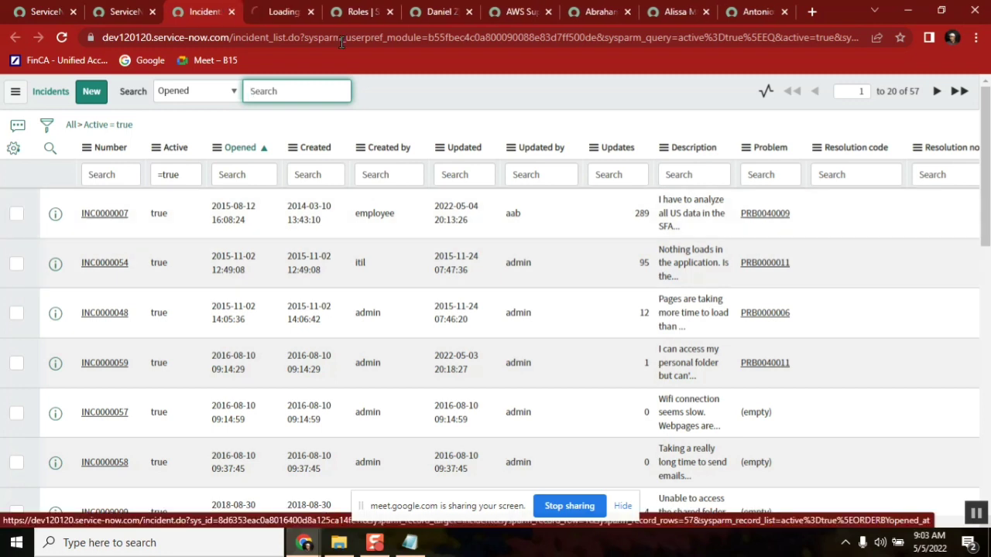
left_click(277, 14)
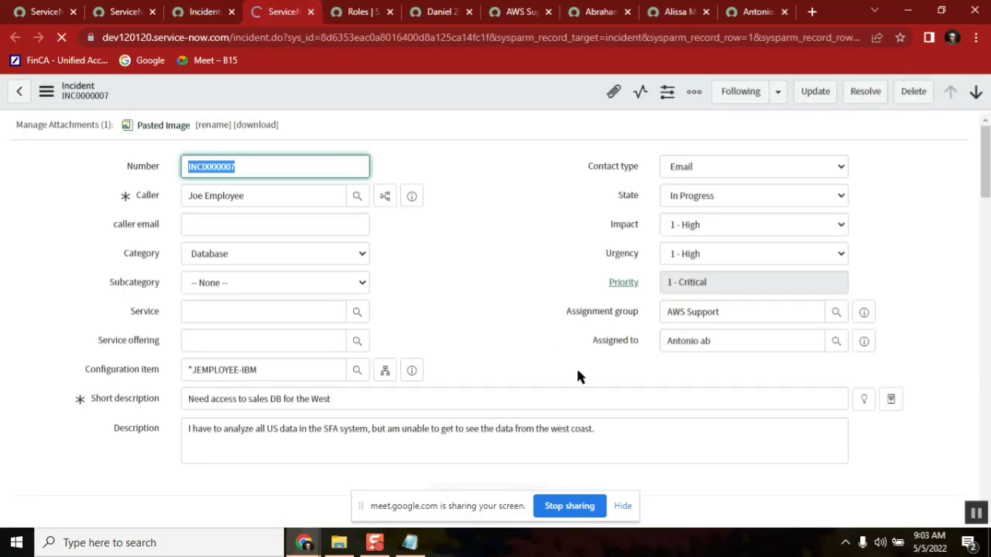
Clear the Assigned to field of the opened incident
left_click(720, 338)
key("BackSpace")
key("BackSpace")
key("BackSpace")
key("BackSpace")
key("BackSpace")
key("BackSpace")
key("BackSpace")
key("BackSpace")
key("BackSpace")
key("BackSpace")
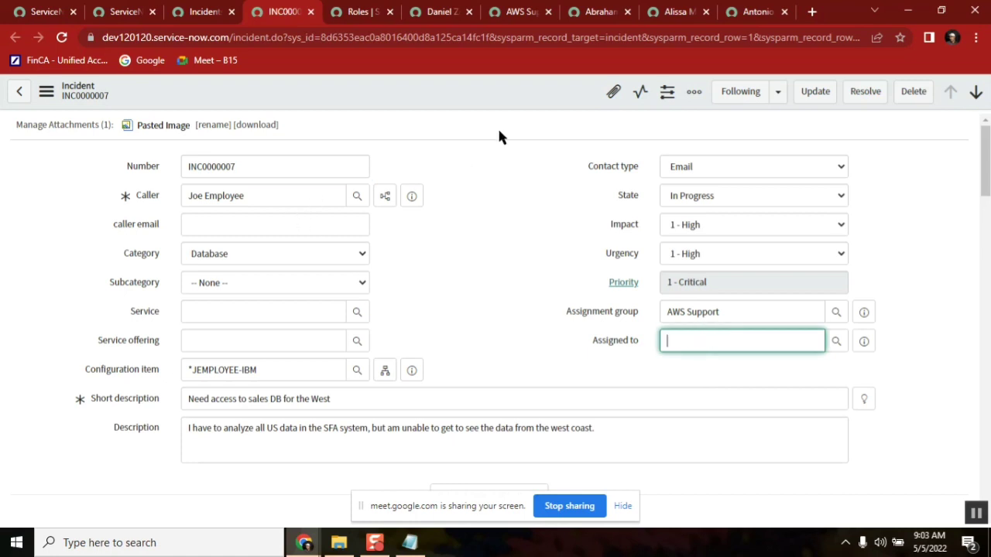
Check the incident's Caller and Assignment group, and reload the form without saving the cleared assignee
double_click(232, 195)
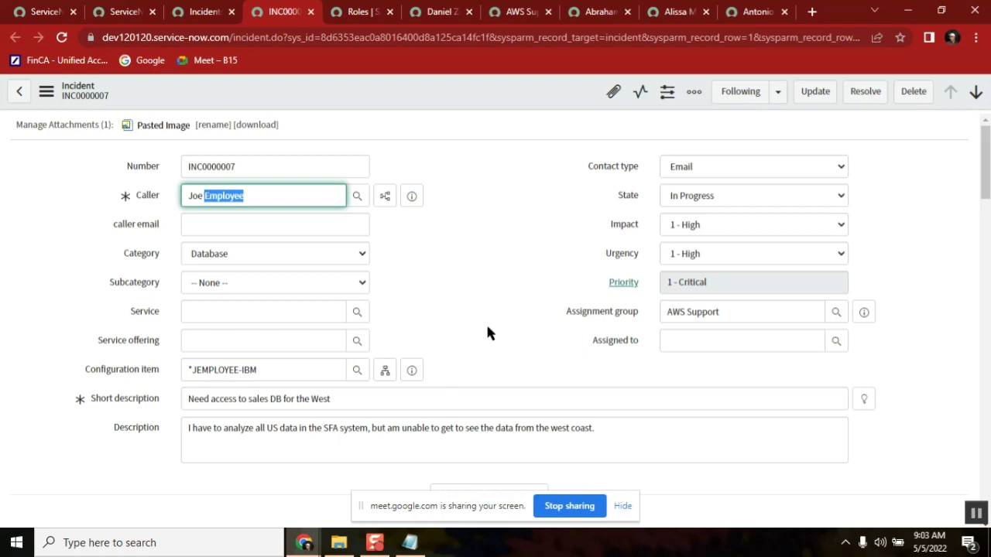
left_click(682, 310)
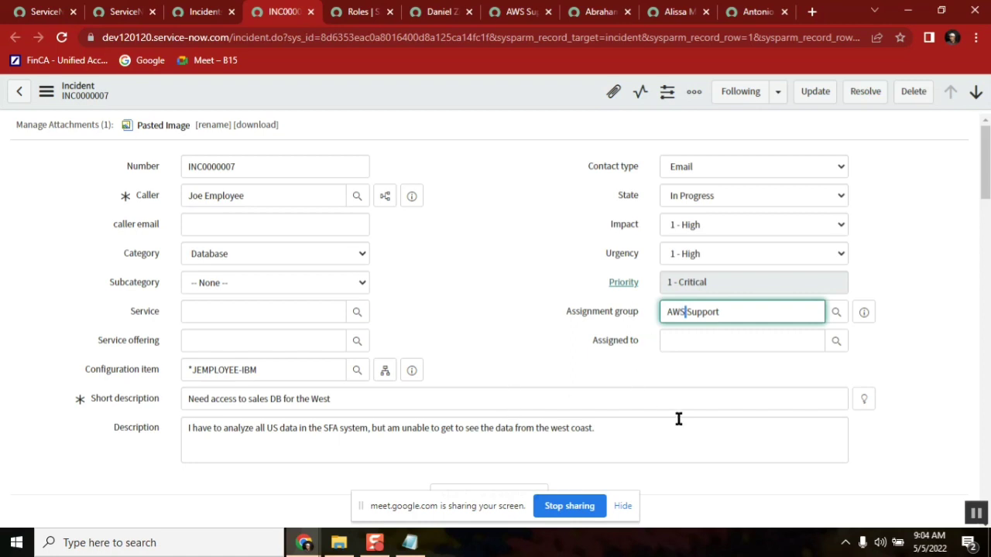
left_click(715, 297)
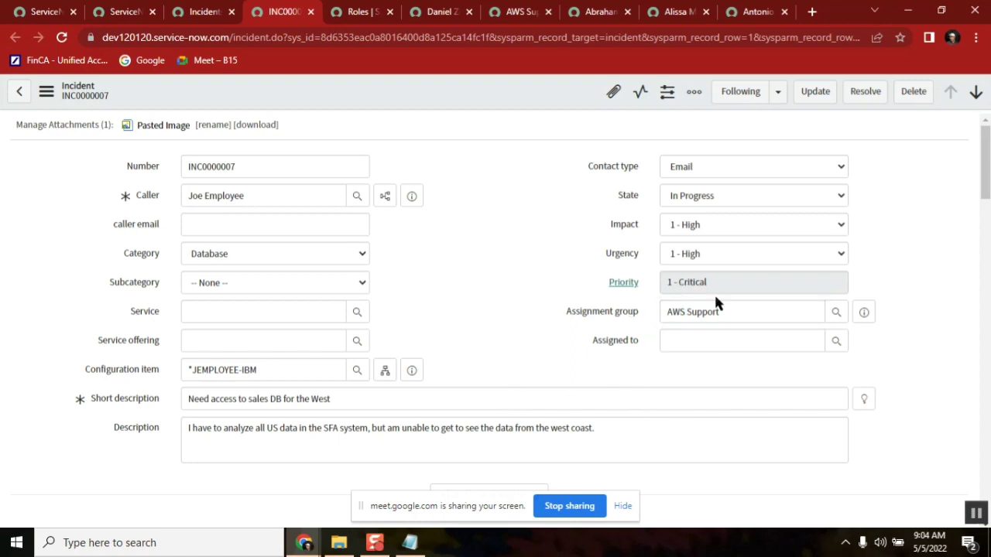
double_click(676, 310)
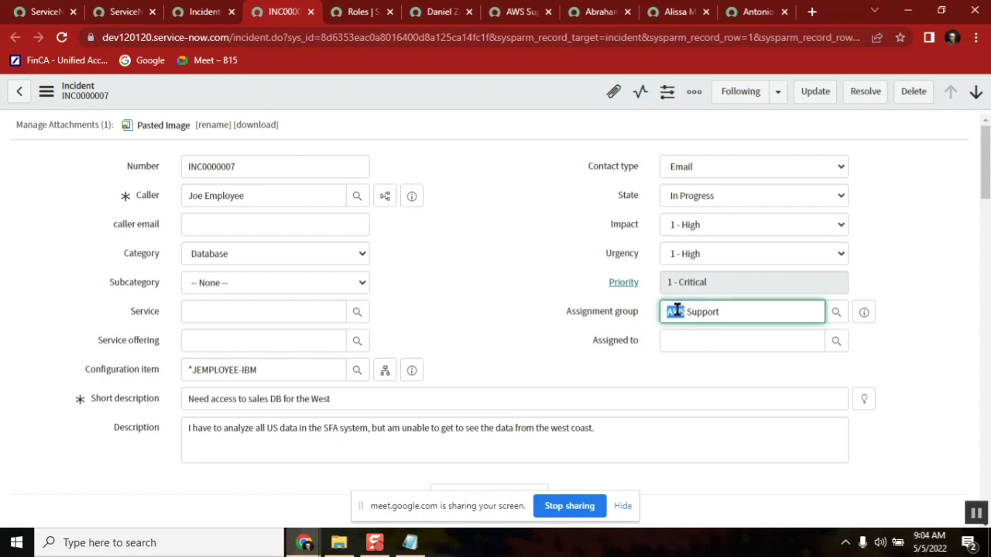
double_click(698, 315)
left_click(60, 41)
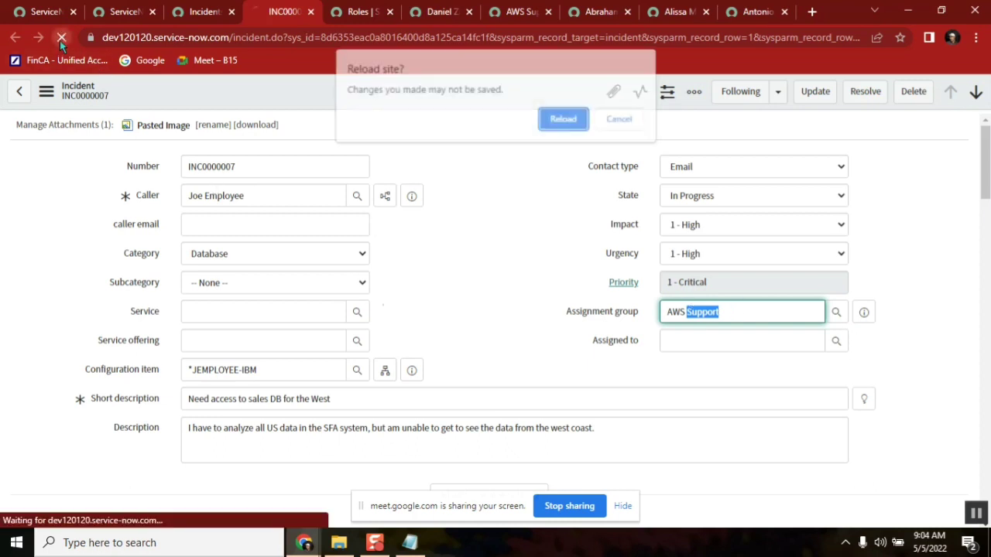
left_click(564, 120)
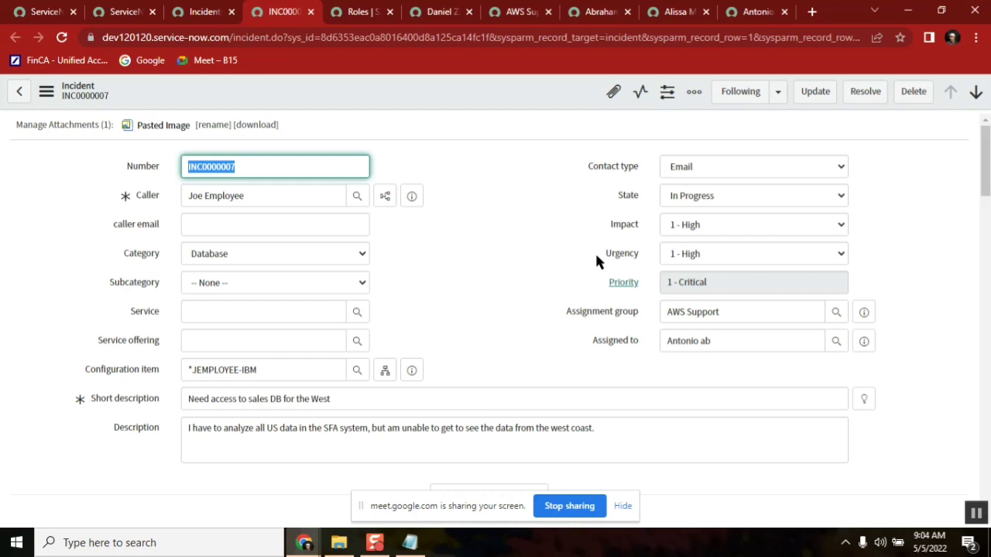
Examine the incident's Assigned to field together with its Assignment group
double_click(678, 339)
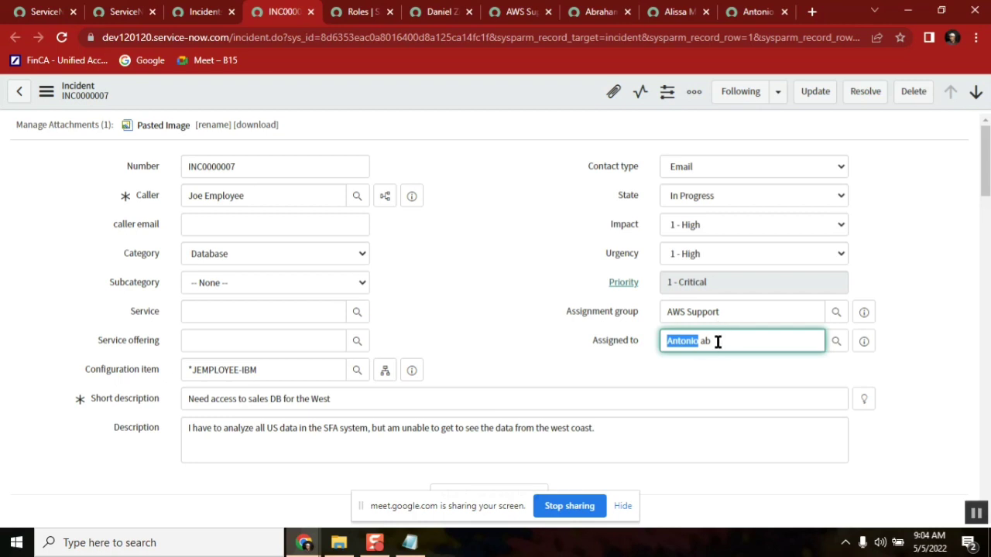
left_click(718, 341)
double_click(672, 340)
double_click(687, 311)
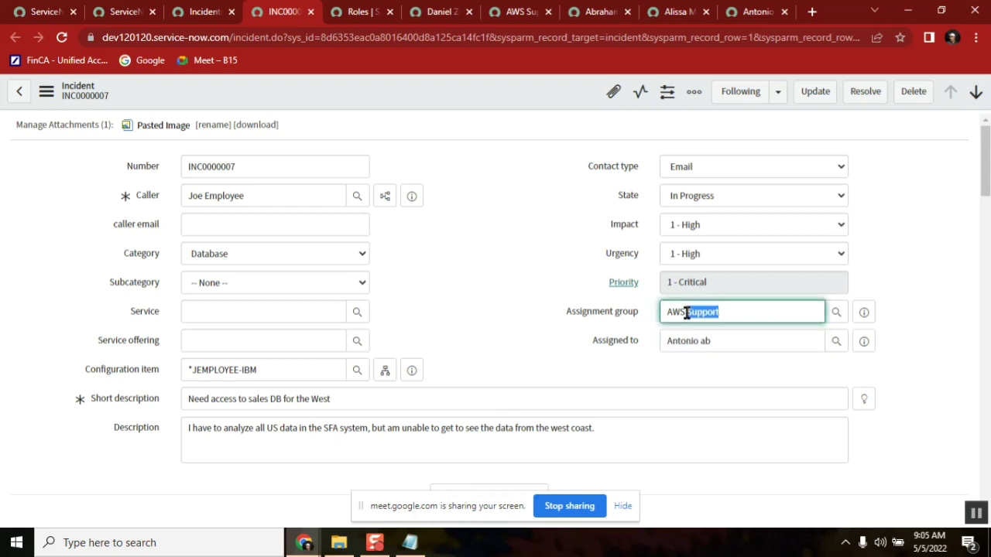
double_click(669, 311)
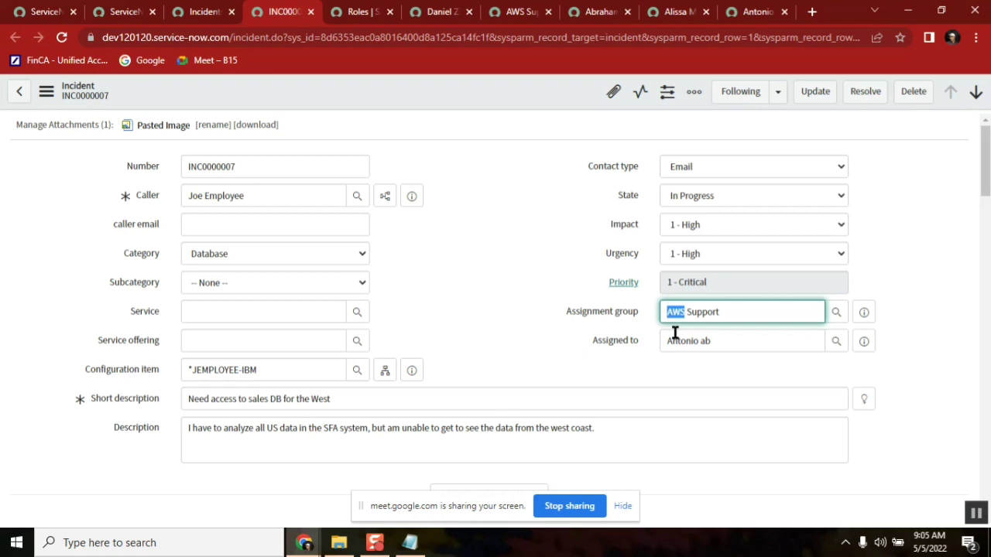
double_click(674, 334)
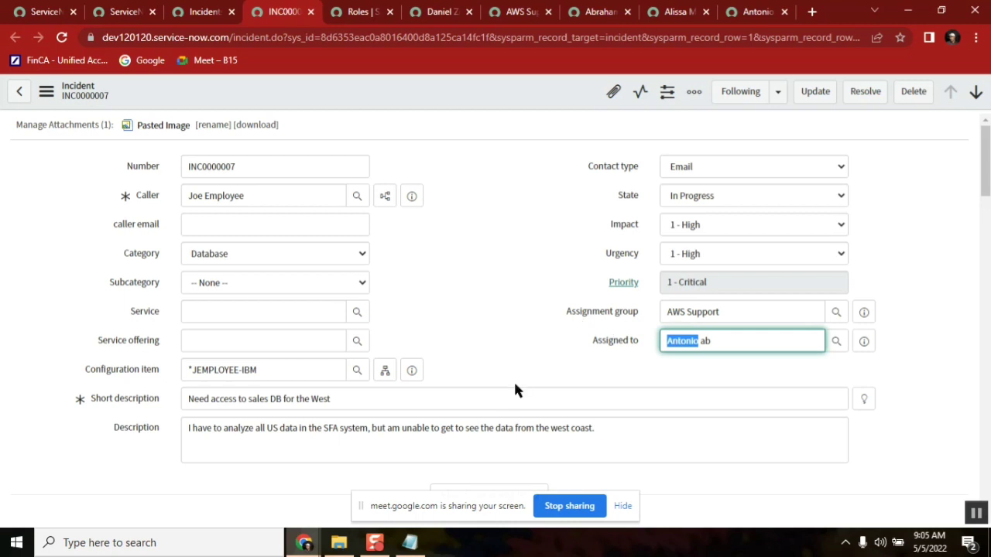
Switch to the Notepad notes and review the swiggy example with its name and "phone - otp" lines
left_click(409, 542)
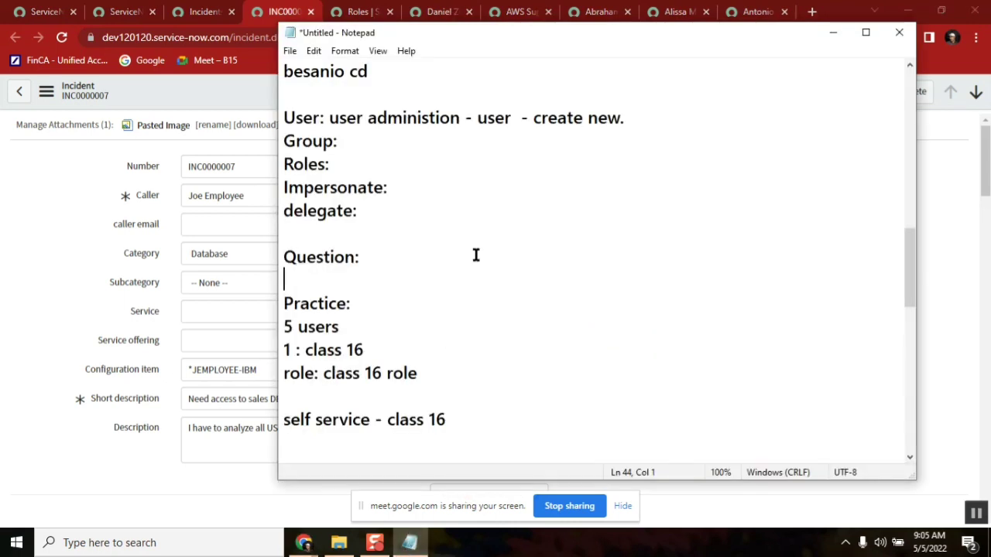
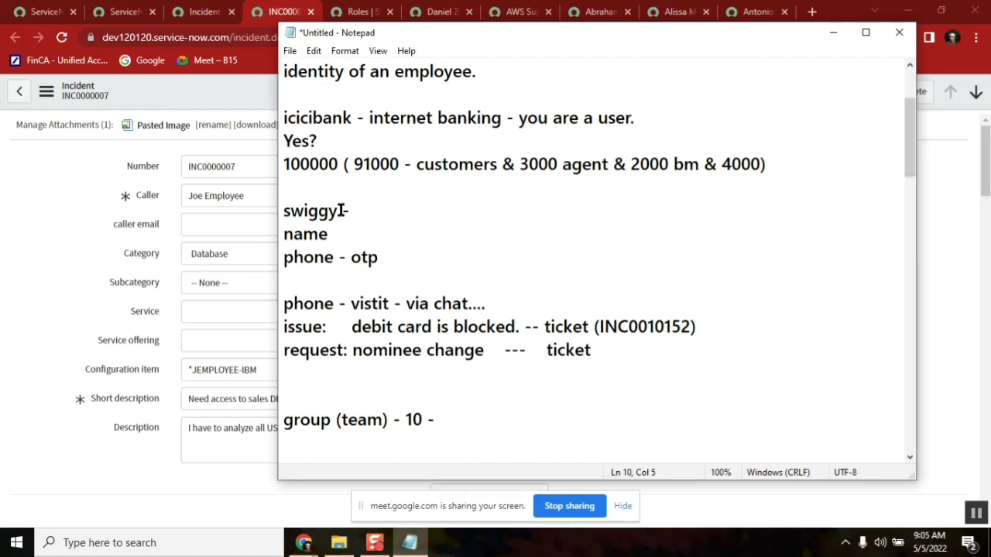
double_click(324, 210)
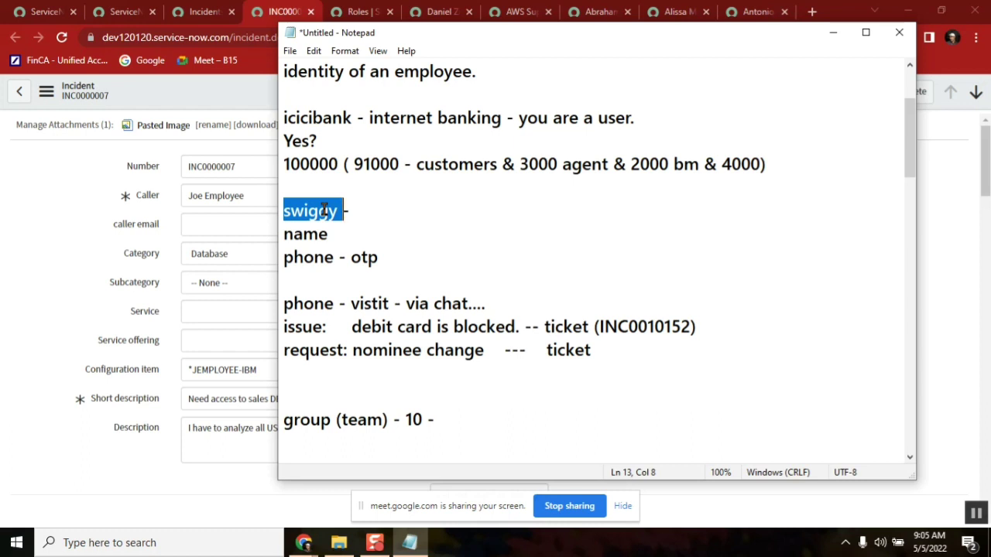
double_click(321, 236)
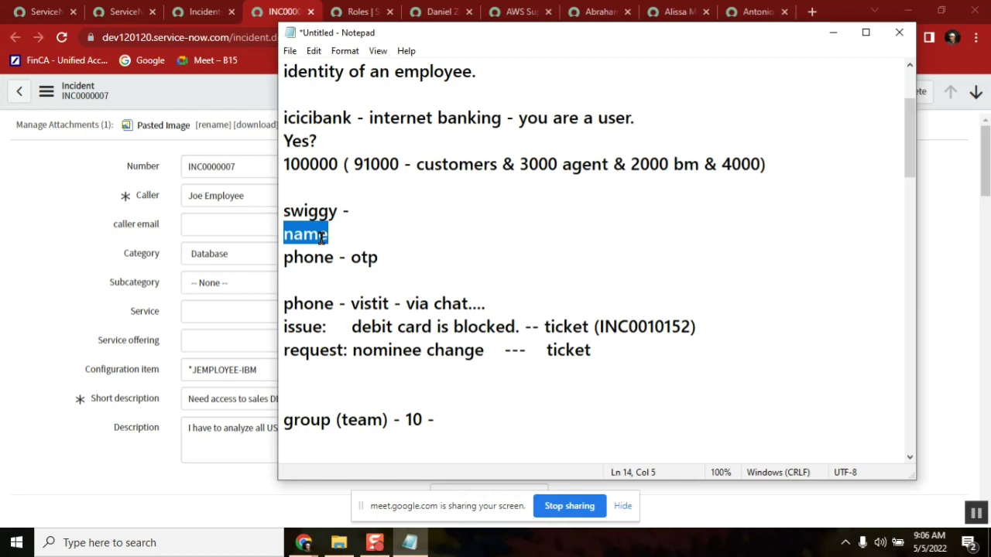
double_click(312, 213)
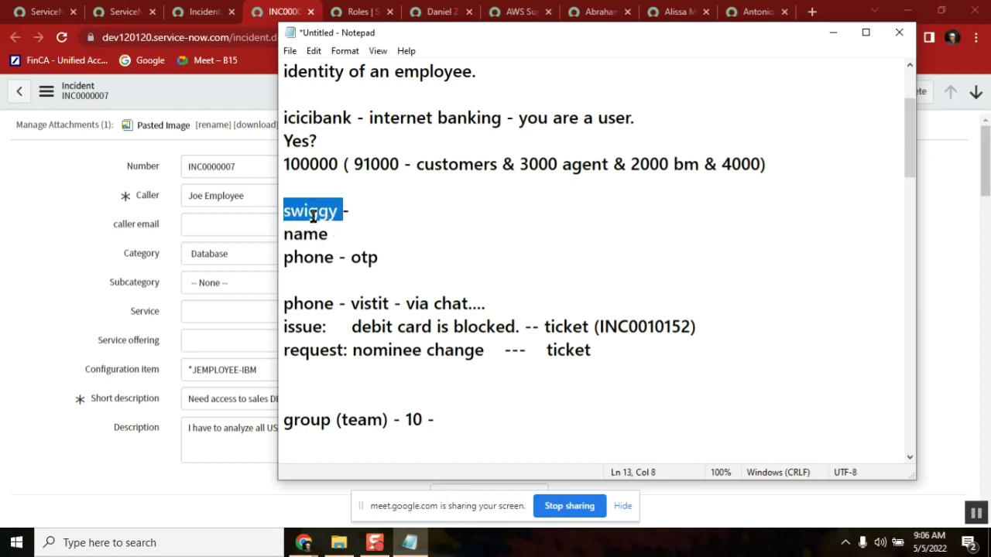
double_click(310, 234)
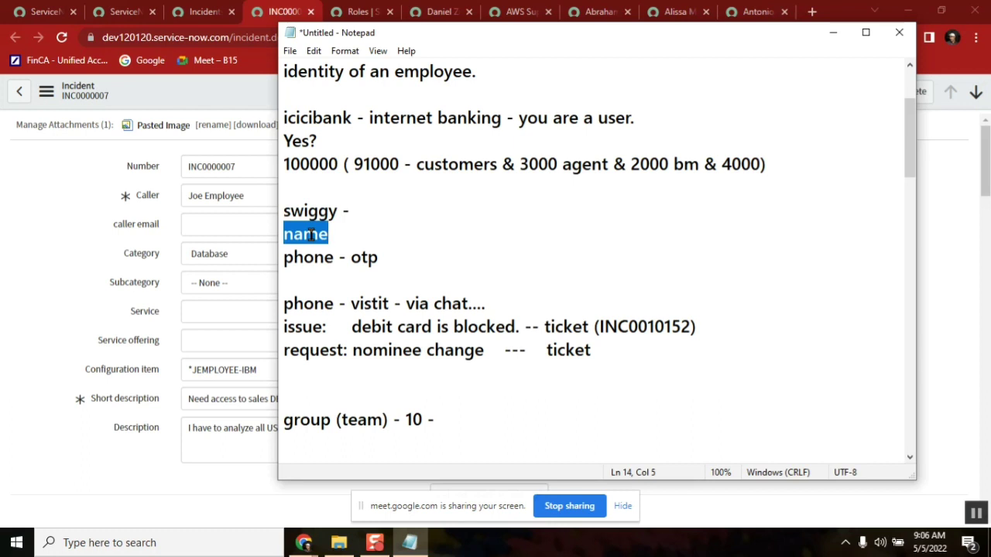
double_click(305, 231)
double_click(368, 259)
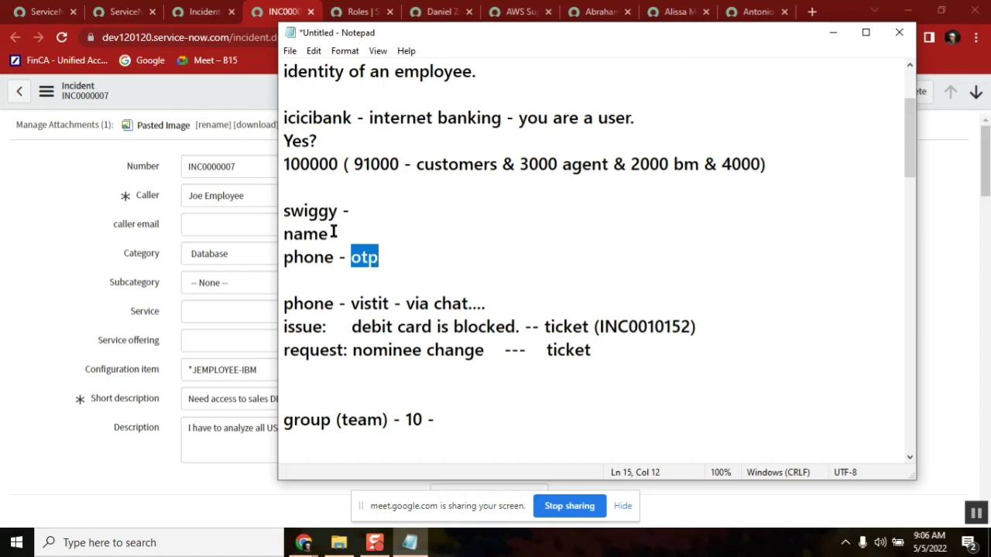
double_click(300, 233)
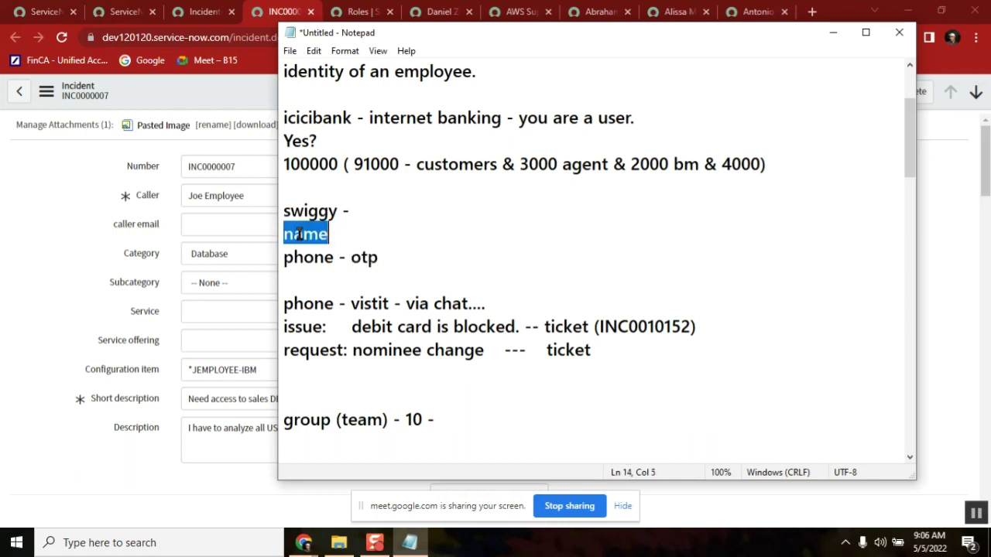
double_click(305, 235)
left_click(343, 210)
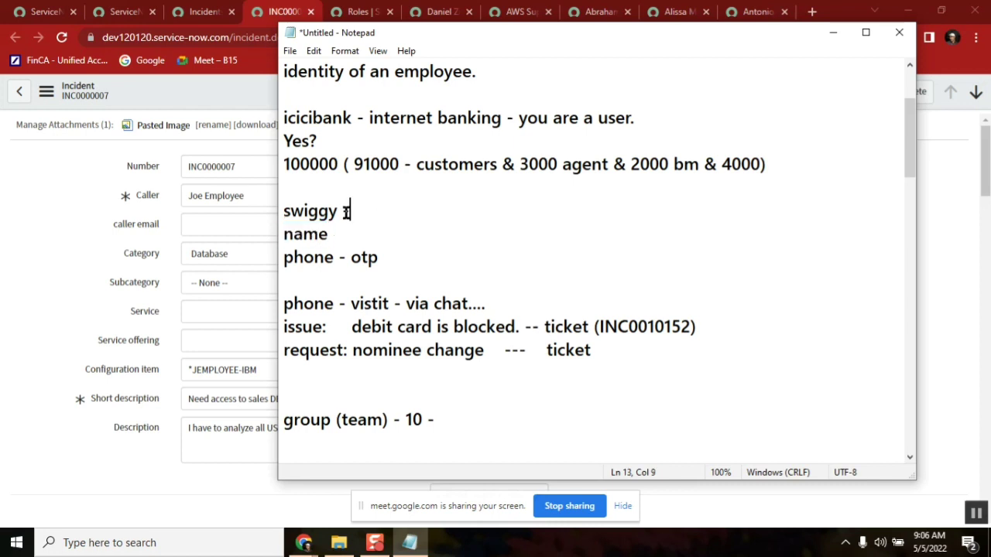
double_click(286, 213)
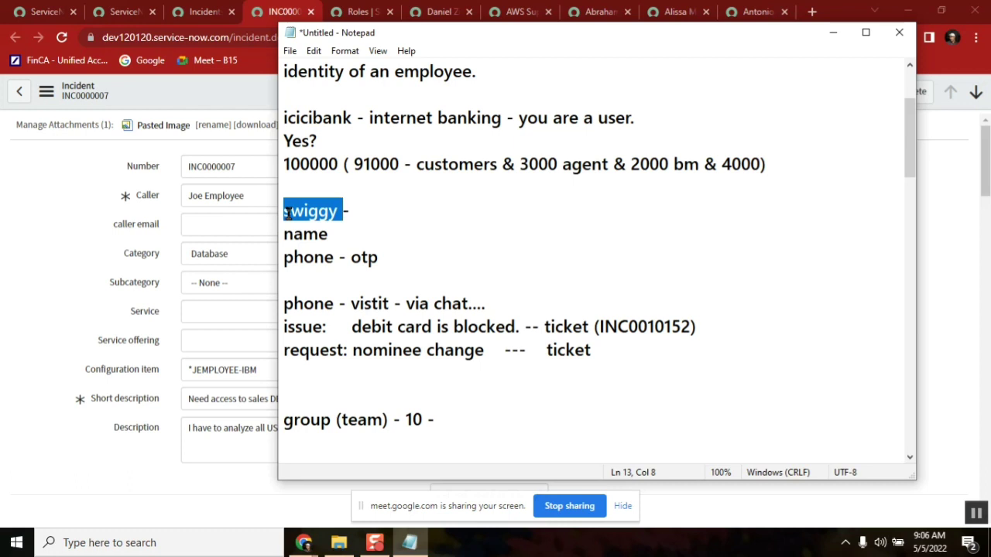
Go over the swiggy example line by line, highlighting "otp", "swiggy" and "name" in the notes
left_click(357, 212)
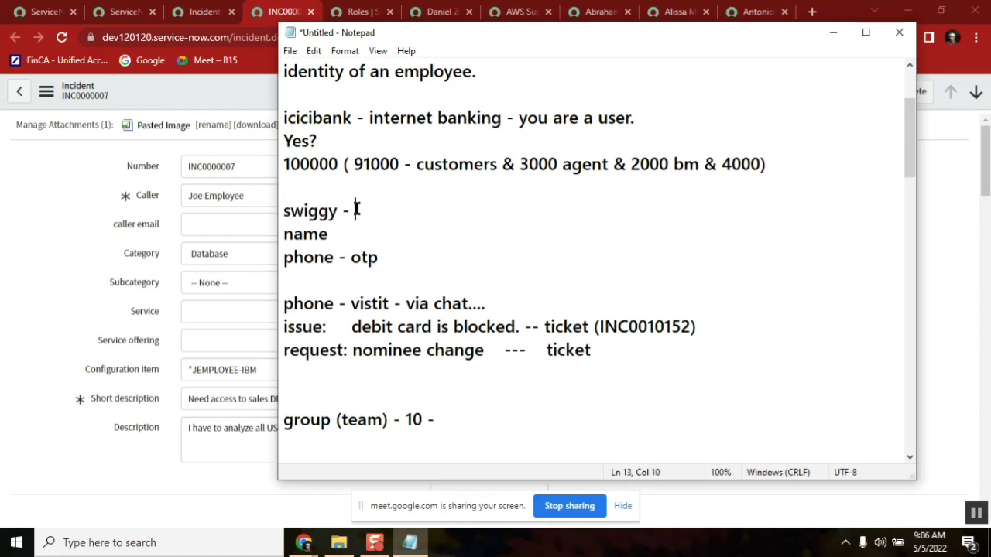
double_click(364, 257)
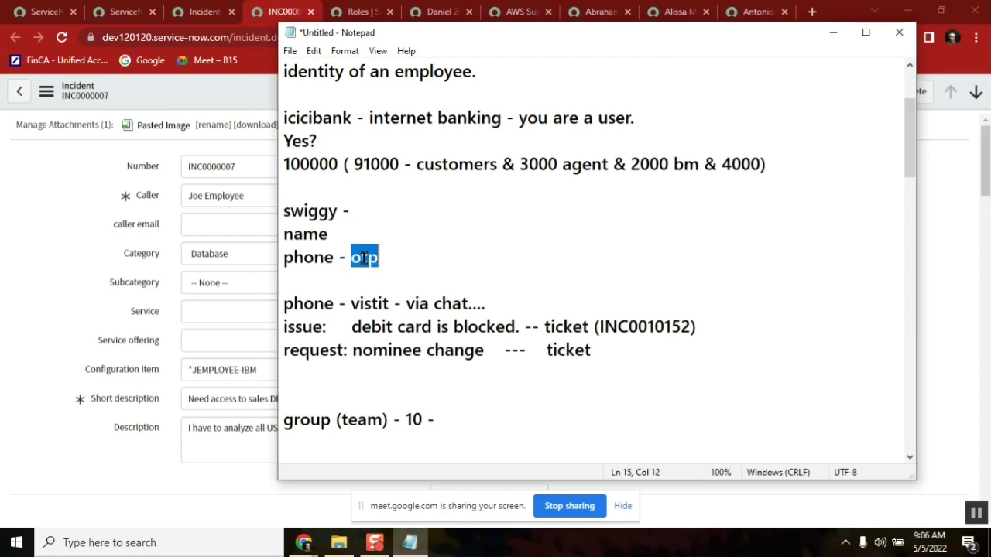
double_click(298, 209)
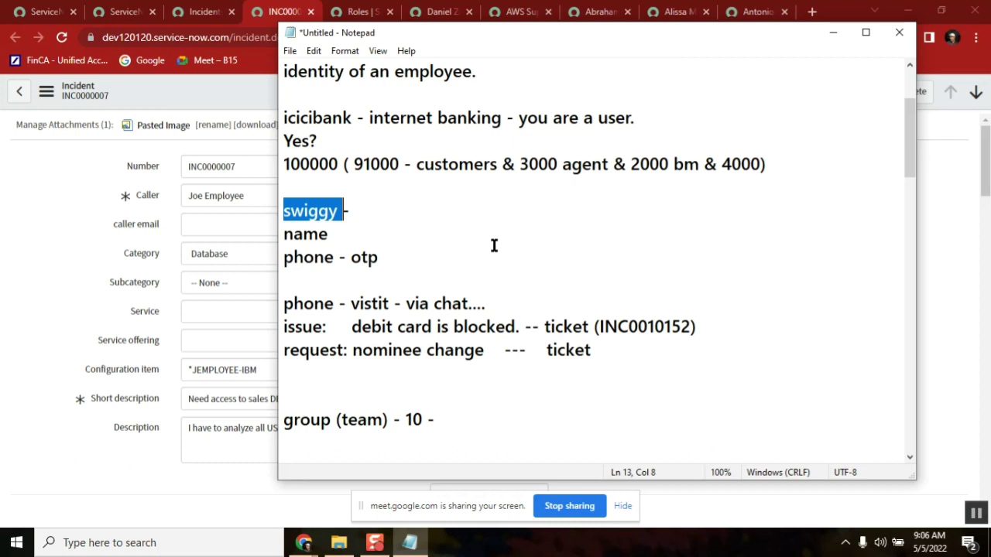
double_click(307, 228)
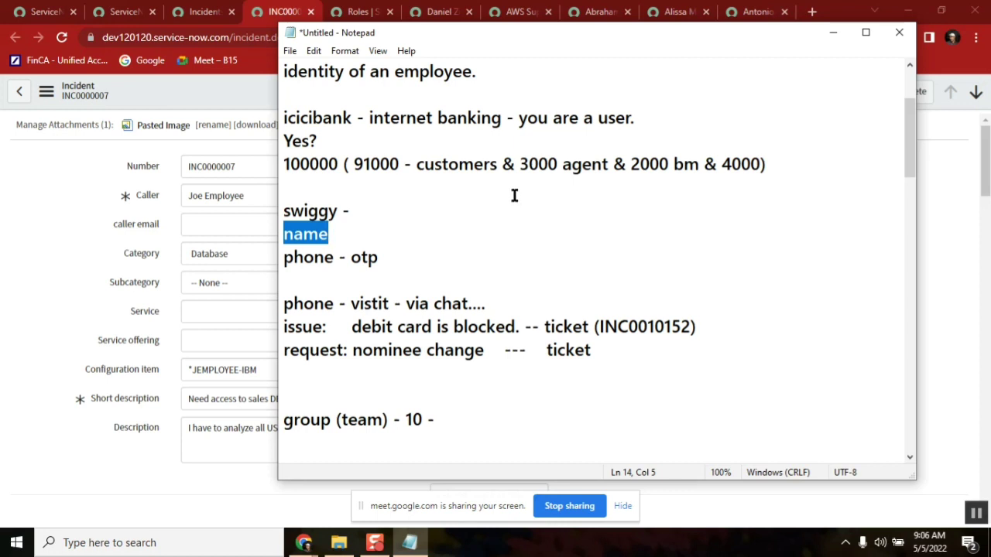
double_click(303, 205)
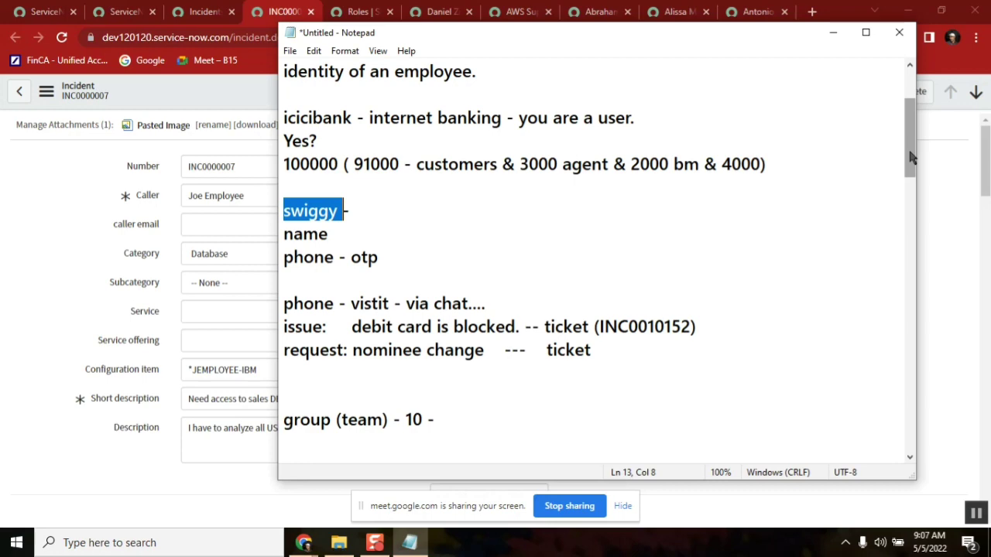
Add "2. oob" after "1." under the Question heading in the notes
left_click_drag(910, 157, 910, 290)
left_click(346, 257)
type("2.")
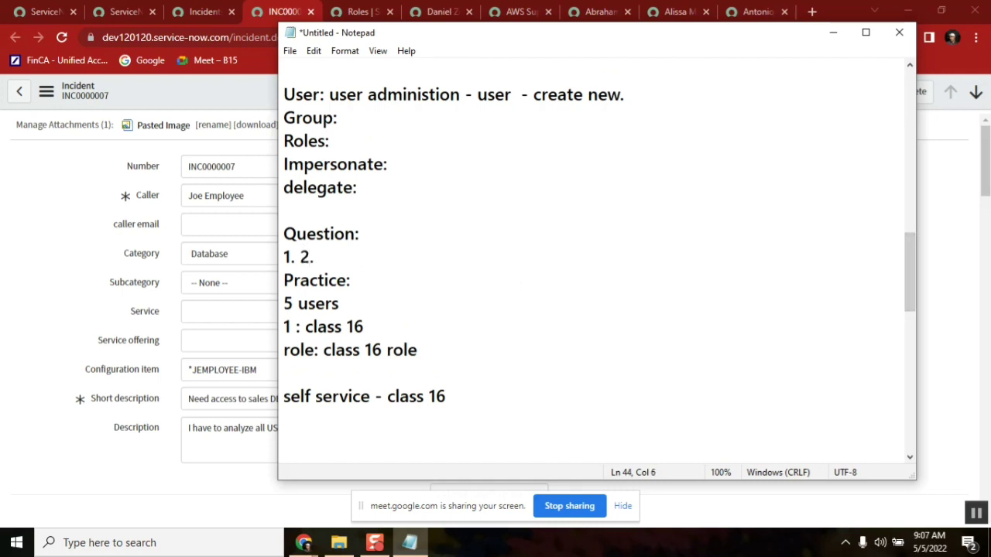
type(" oof")
key("BackSpace")
key("BackSpace")
key("BackSpace")
type("oob")
Switch to the ServiceNow home page and filter the navigator by "users" instead of "incident"
left_click(120, 14)
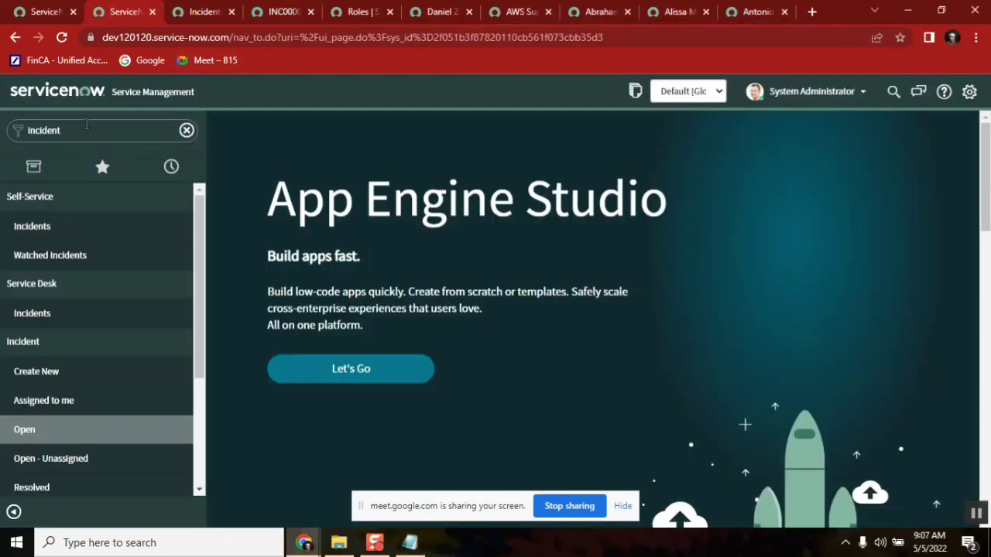
left_click(87, 124)
scroll(165, 200, "down", 3)
left_click(106, 133)
left_click(106, 133)
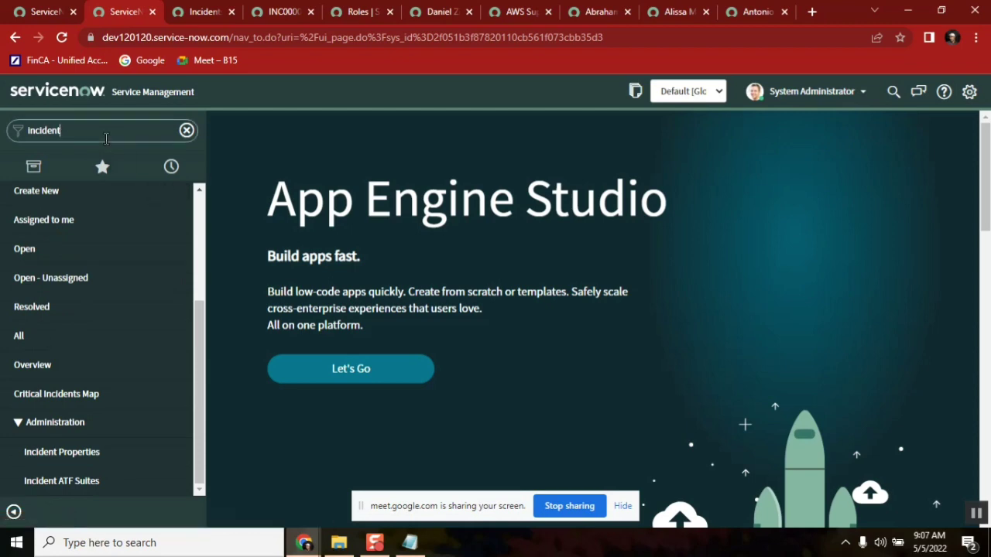
type("use")
key("BackSpace")
key("BackSpace")
key("BackSpace")
key("BackSpace")
key("BackSpace")
key("BackSpace")
key("BackSpace")
key("BackSpace")
key("BackSpace")
key("BackSpace")
key("BackSpace")
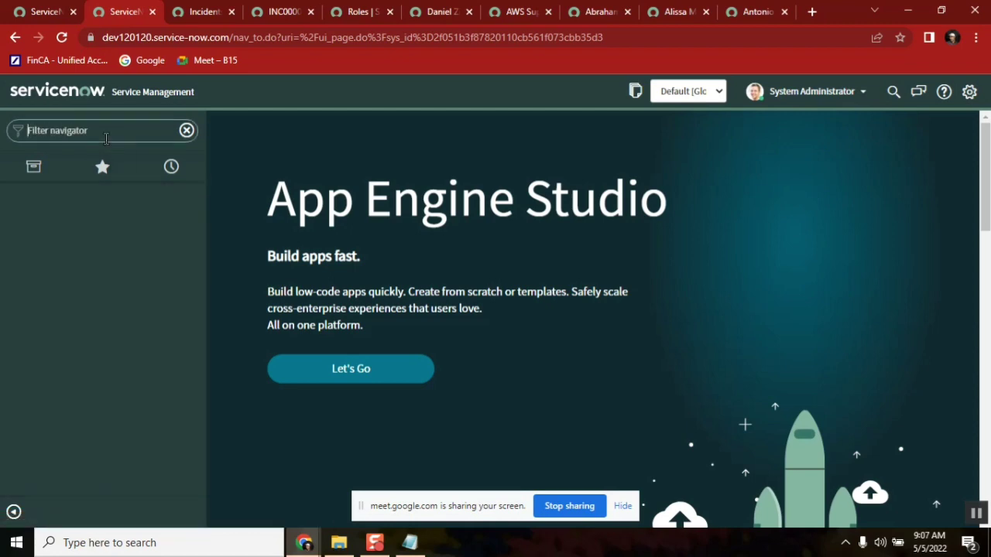
type("users")
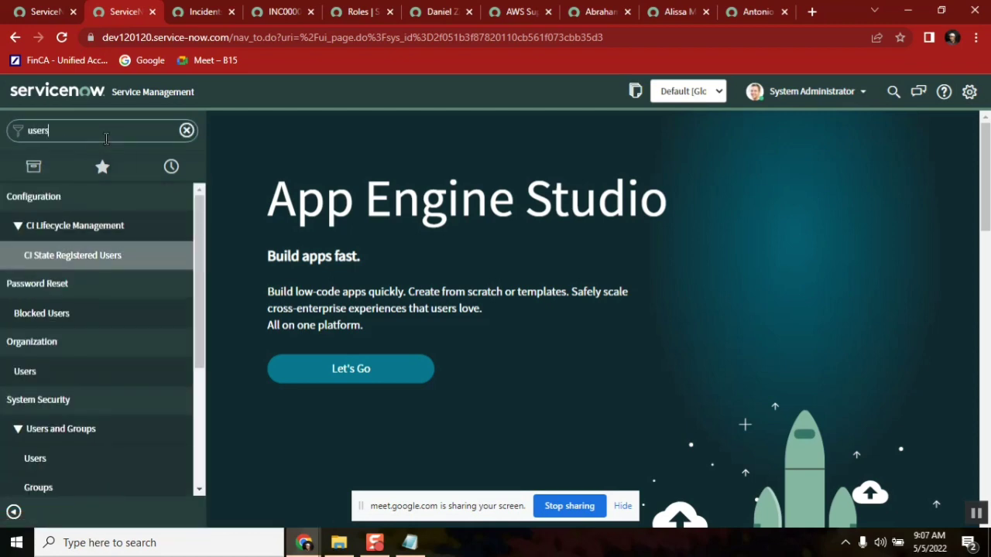
Open the Users list under User Administration in a new browser tab and show that tab
left_click_drag(199, 235, 198, 349)
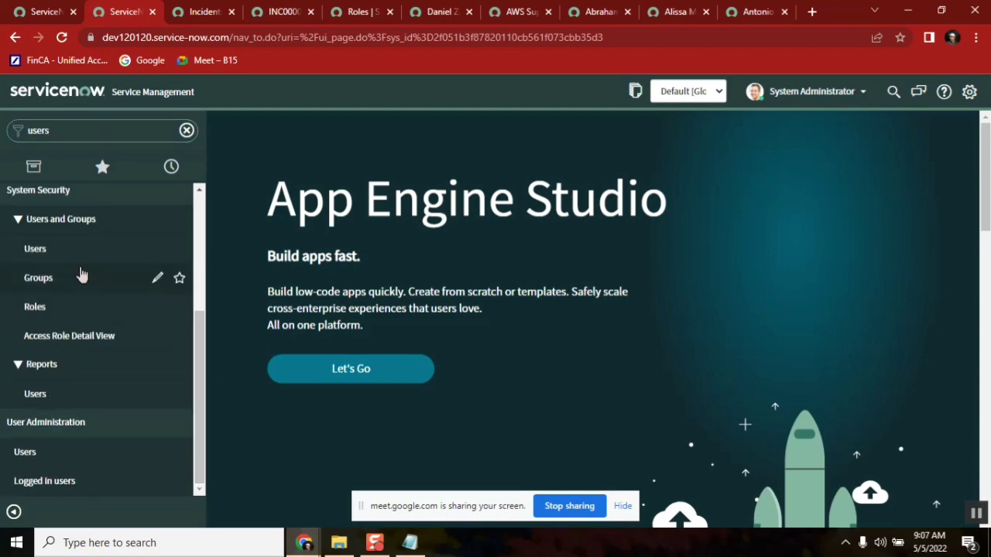
left_click(35, 452, "ctrl")
left_click(184, 12)
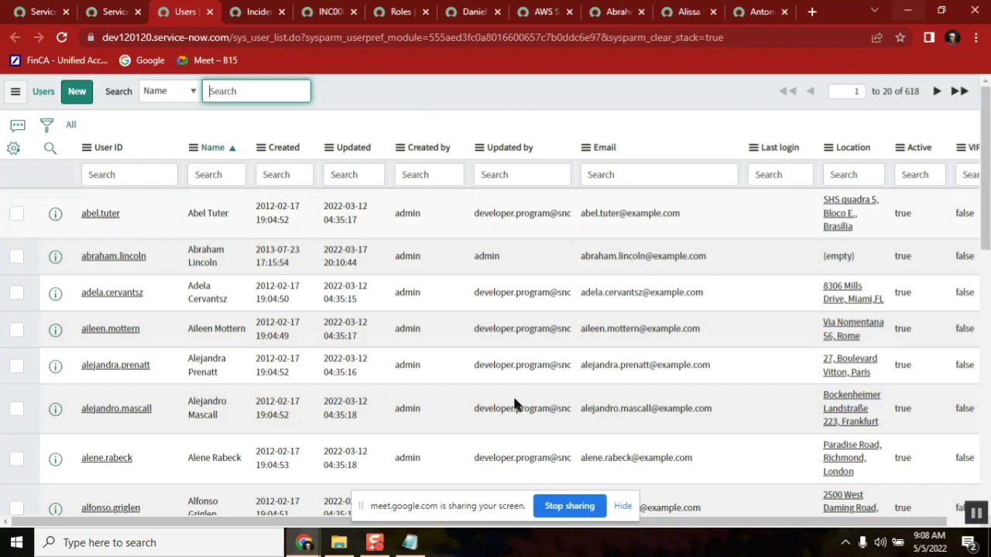
Switch to the Notepad notes and point out the "oob" entry of the question
left_click(413, 547)
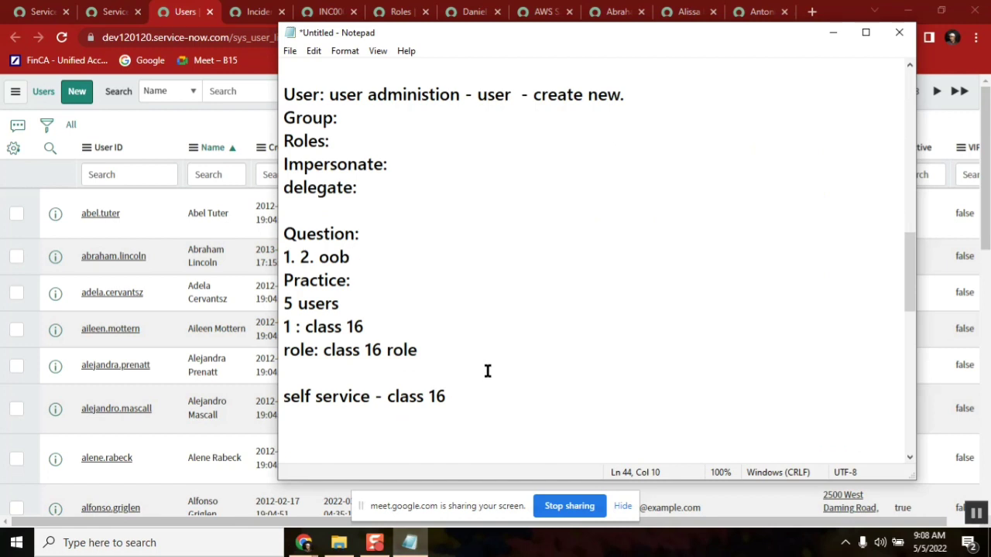
double_click(326, 262)
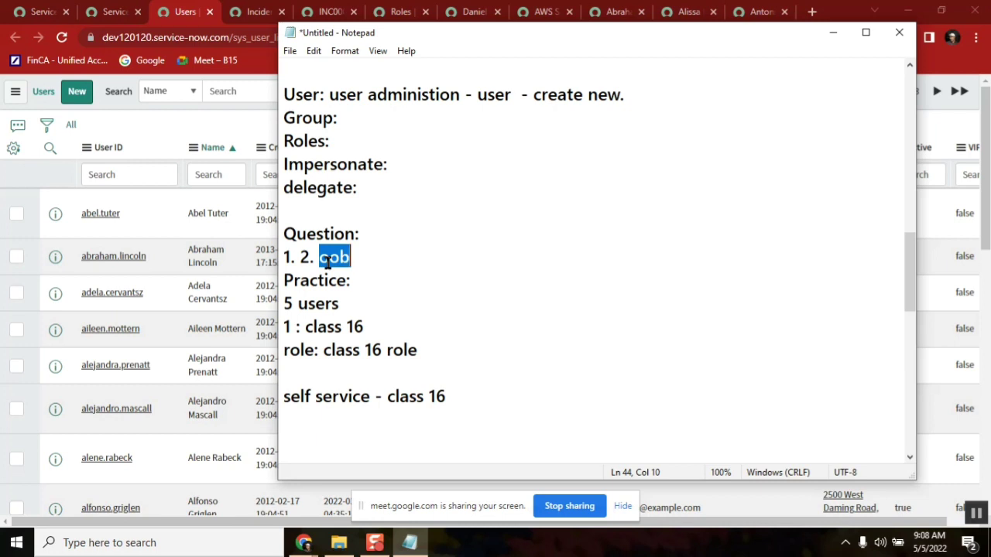
left_click(386, 257)
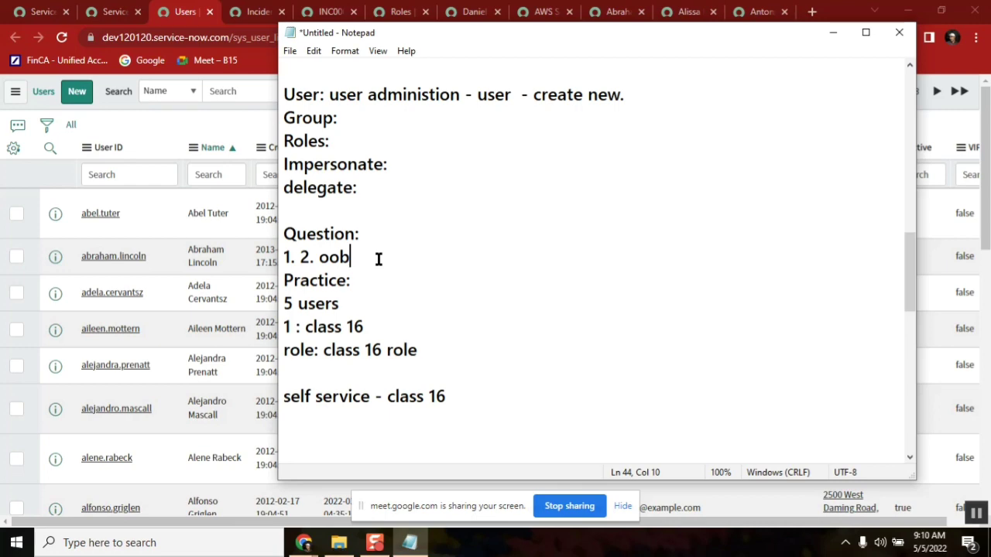
Check the Google Meet call window and minimize it to return to the Notepad notes
mouse_move(307, 545)
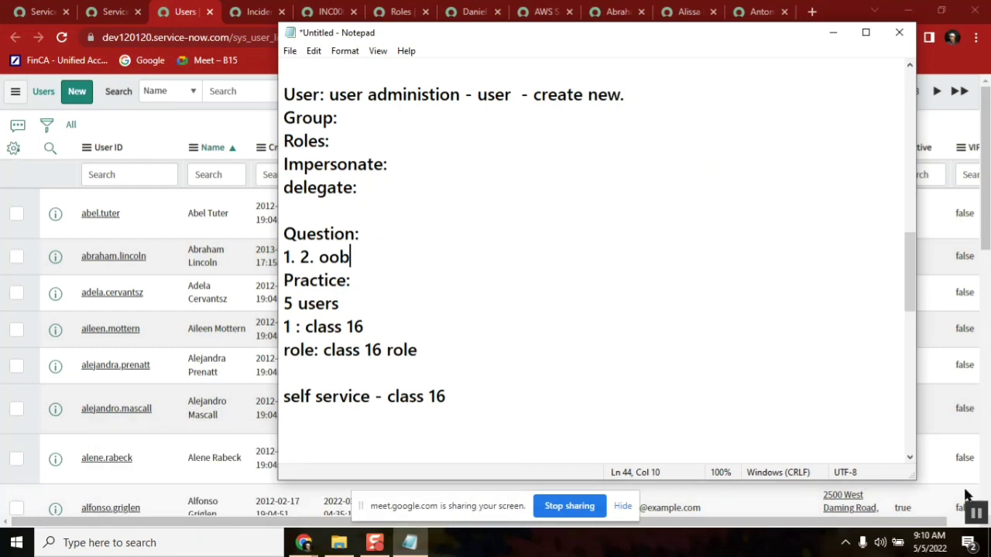
left_click(518, 280)
mouse_move(305, 545)
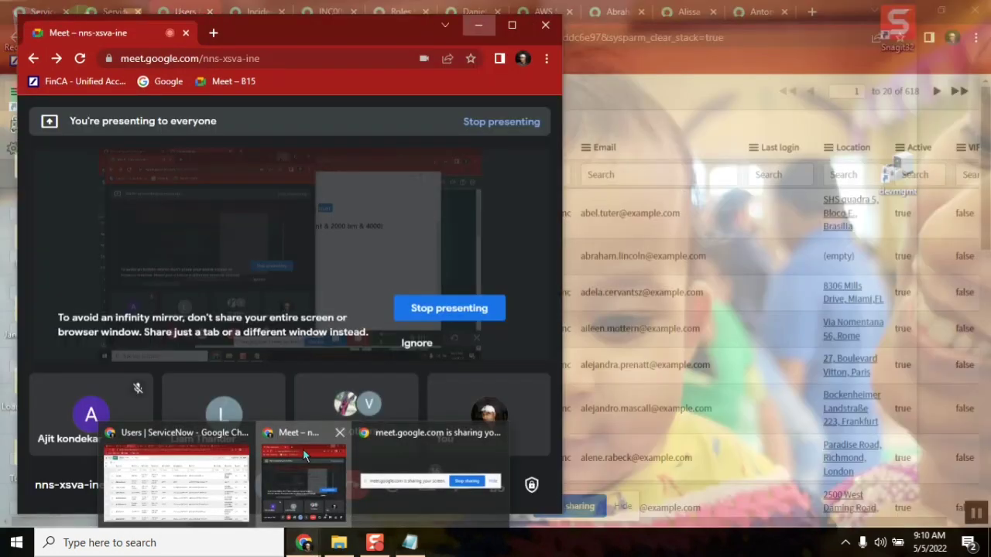
left_click(303, 449)
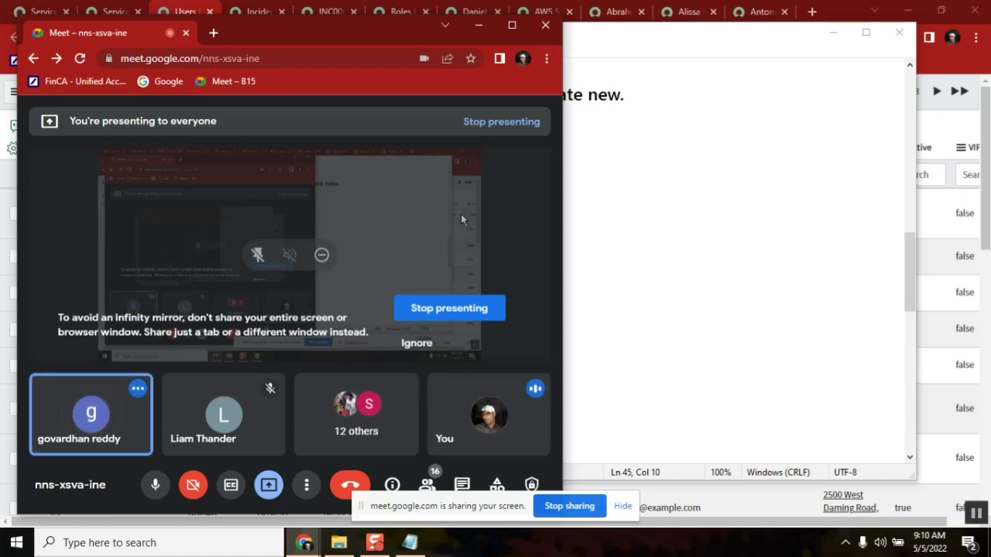
left_click(714, 163)
left_click(244, 31)
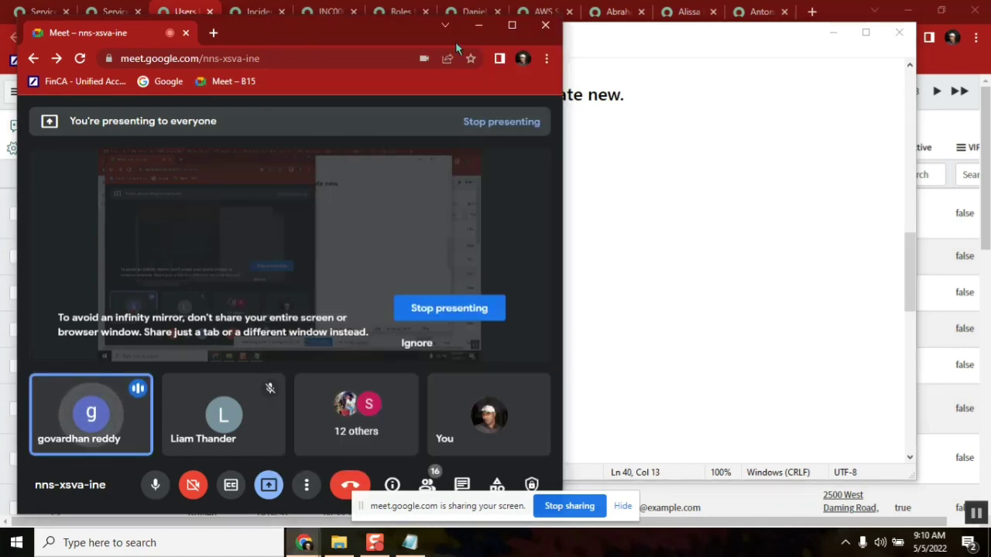
left_click(479, 28)
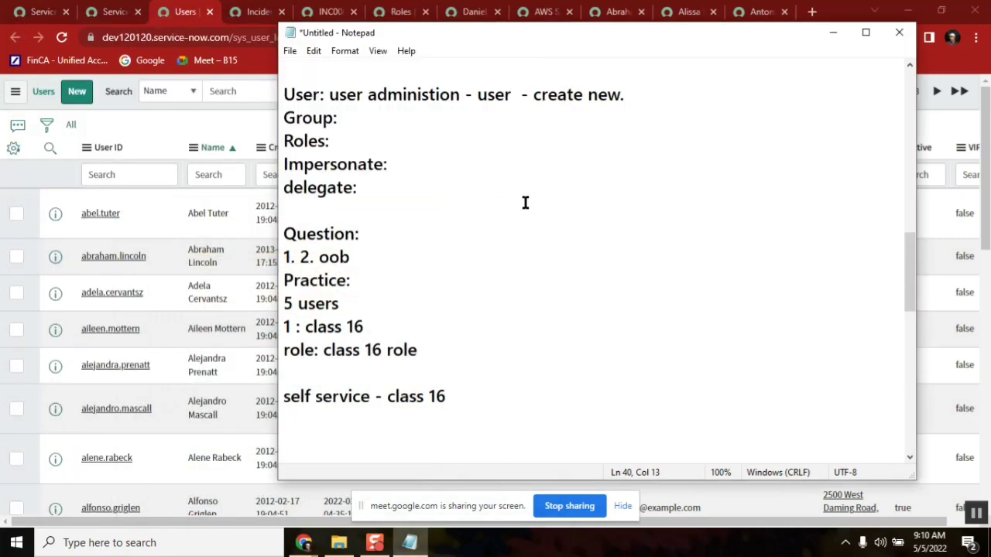
Review the Group and Roles headings, the practice lines for 5 users and the class 16 role, and the self service line
double_click(309, 124)
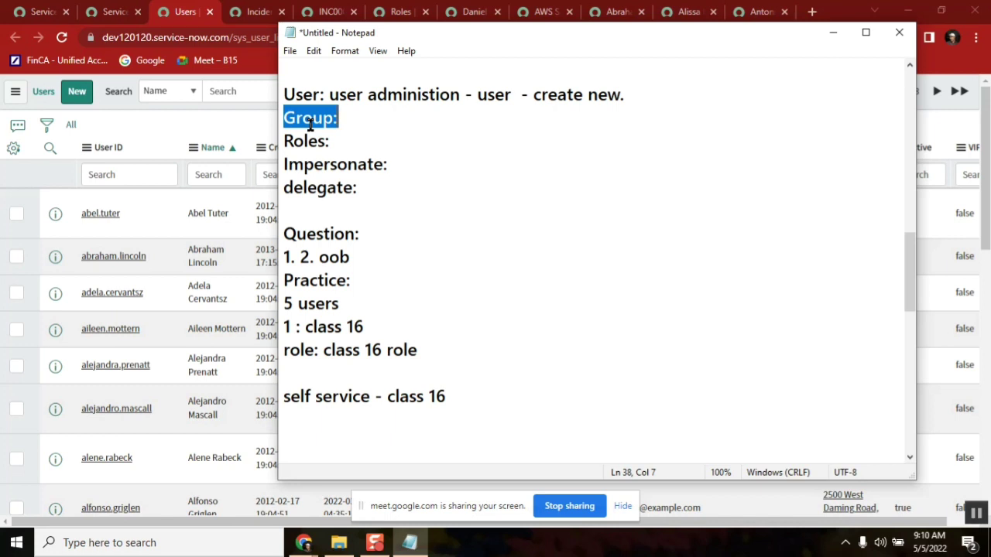
double_click(307, 141)
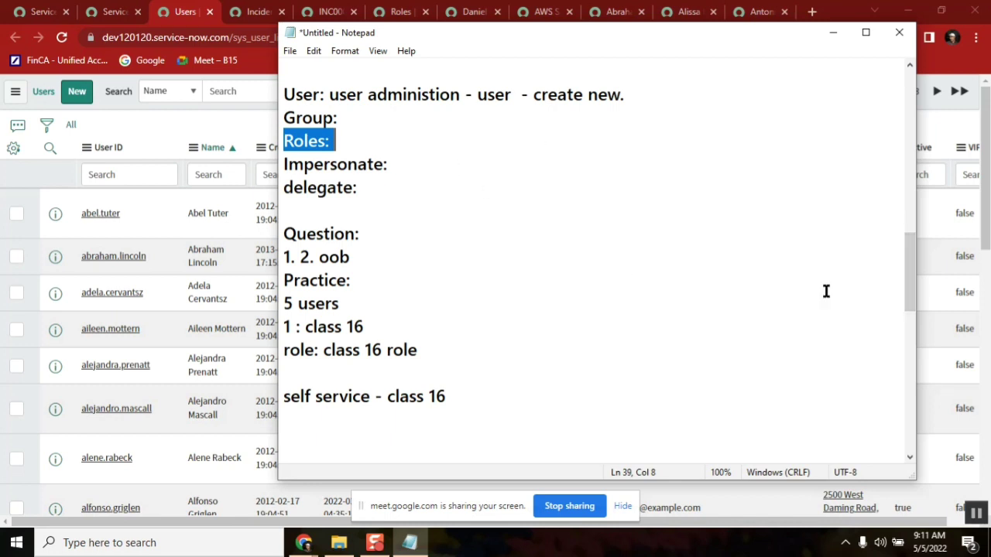
double_click(308, 302)
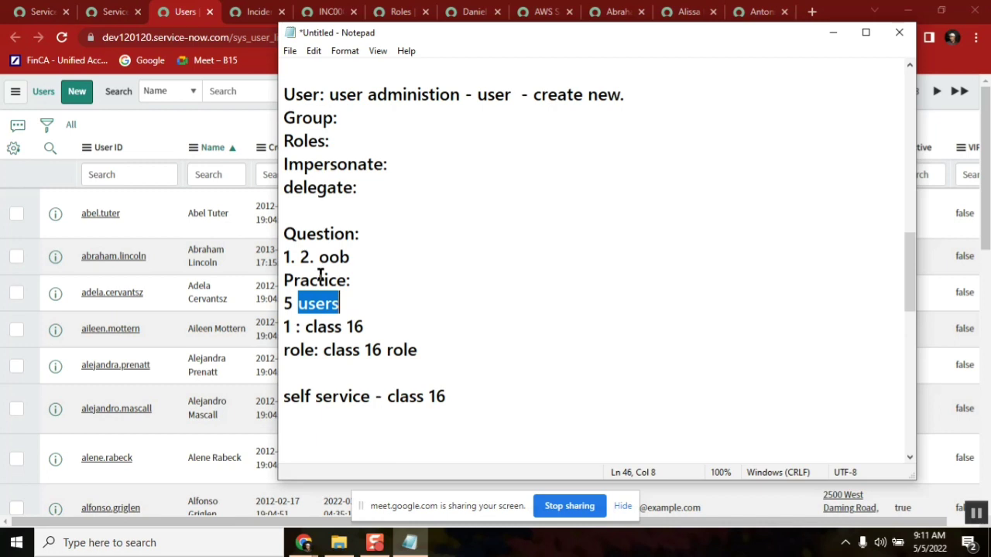
left_click(392, 352)
double_click(392, 352)
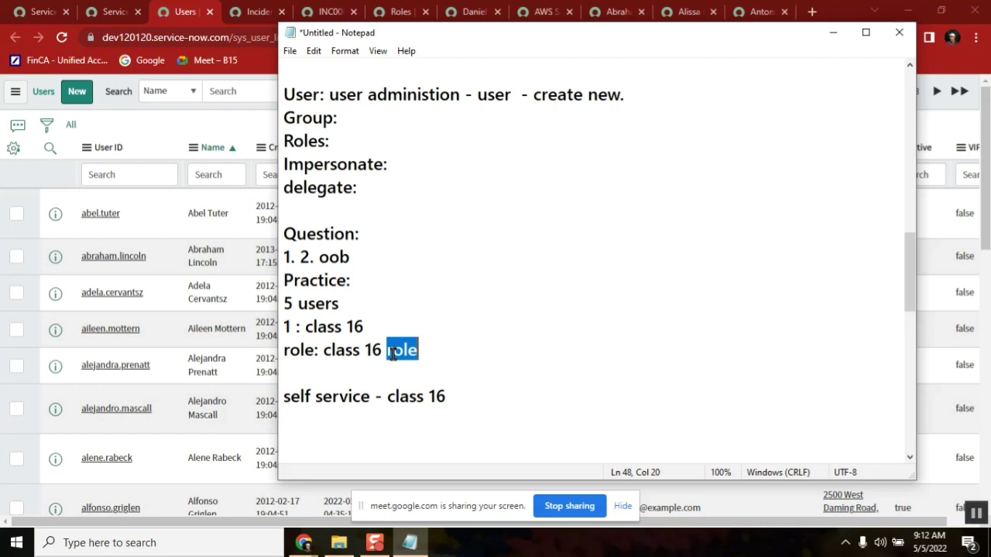
double_click(300, 397)
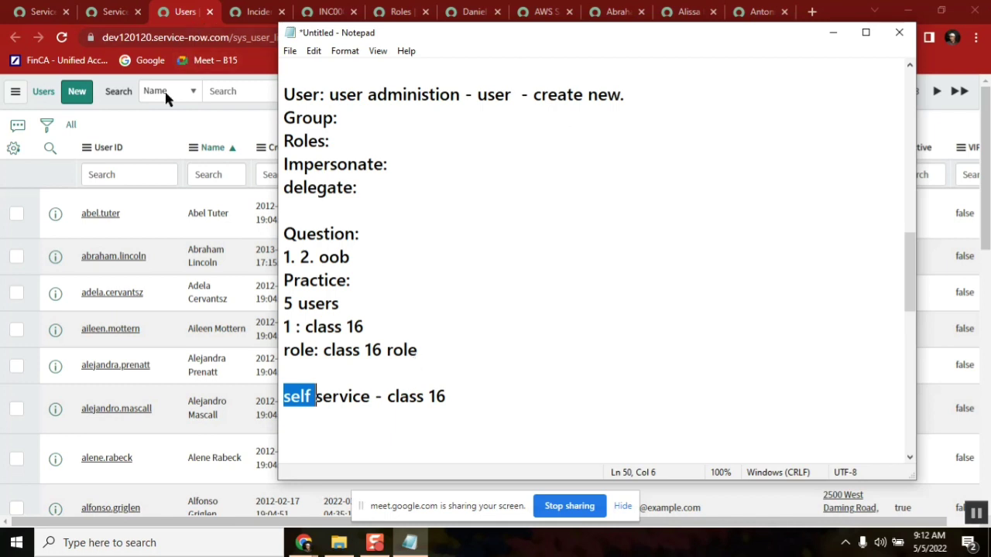
Switch to the ServiceNow Users list and examine its total record count and the instance name in the page address
left_click(216, 115)
double_click(913, 90)
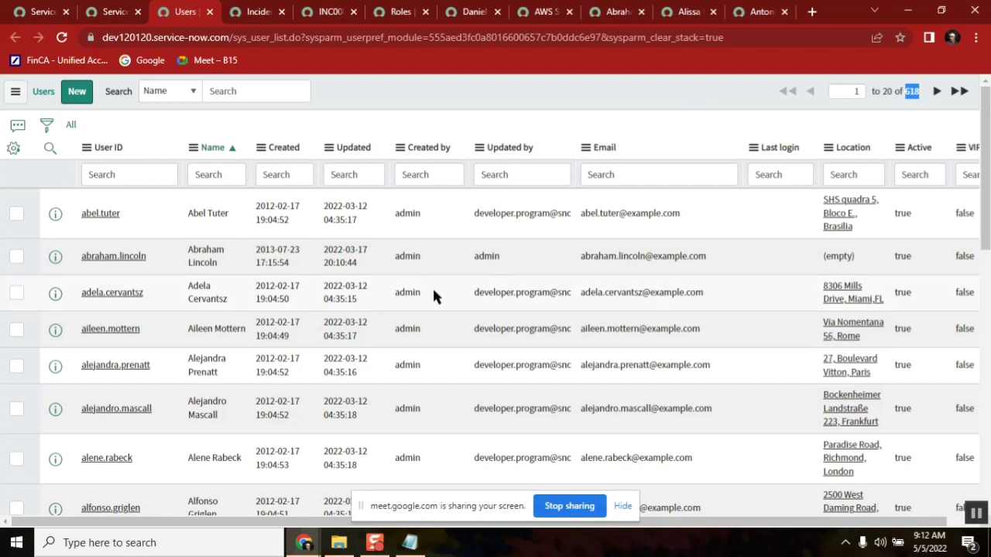
left_click(434, 102)
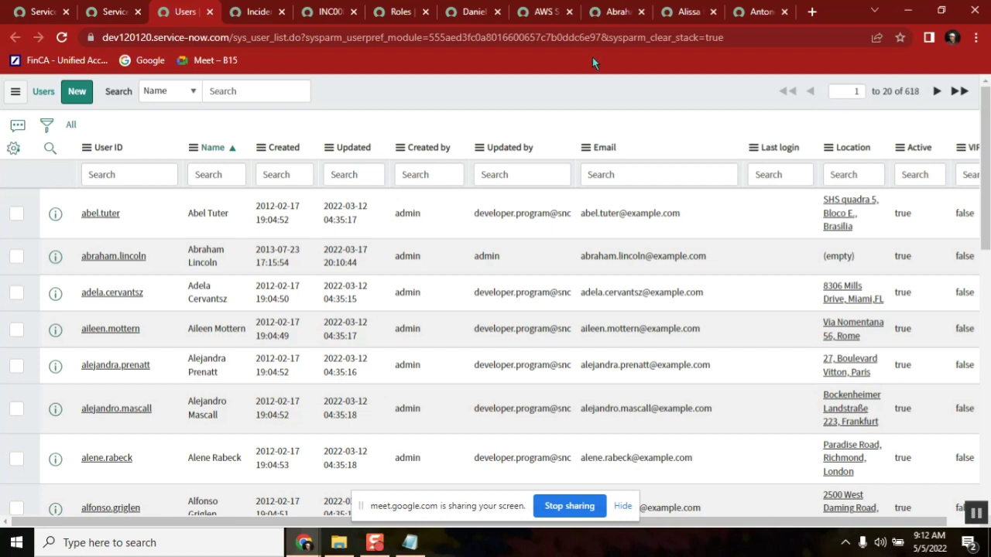
double_click(250, 39)
double_click(252, 37)
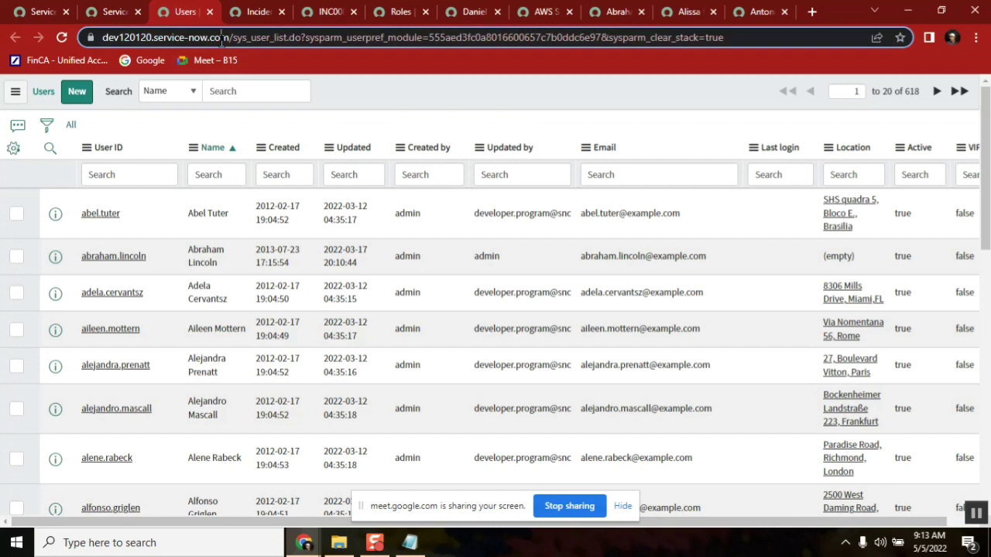
double_click(178, 39)
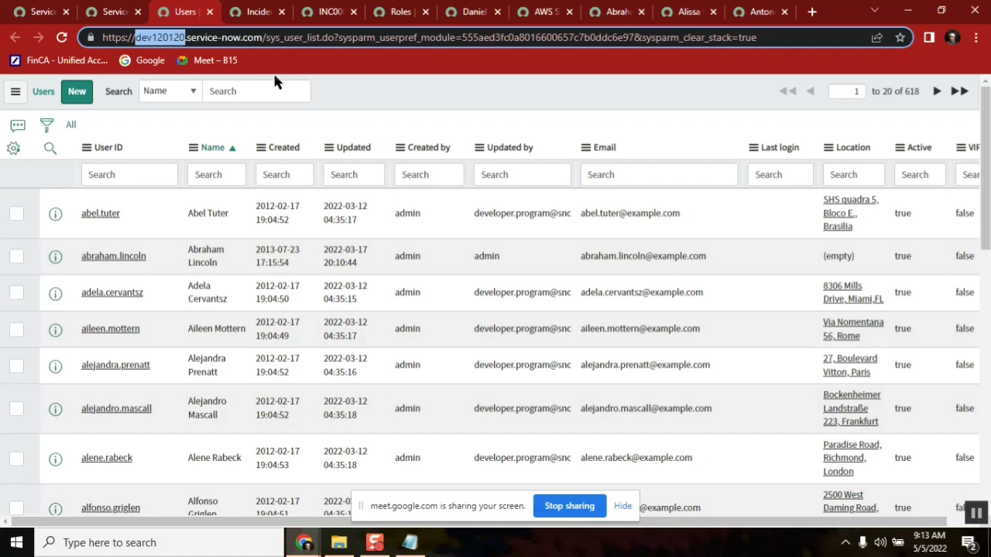
double_click(200, 38)
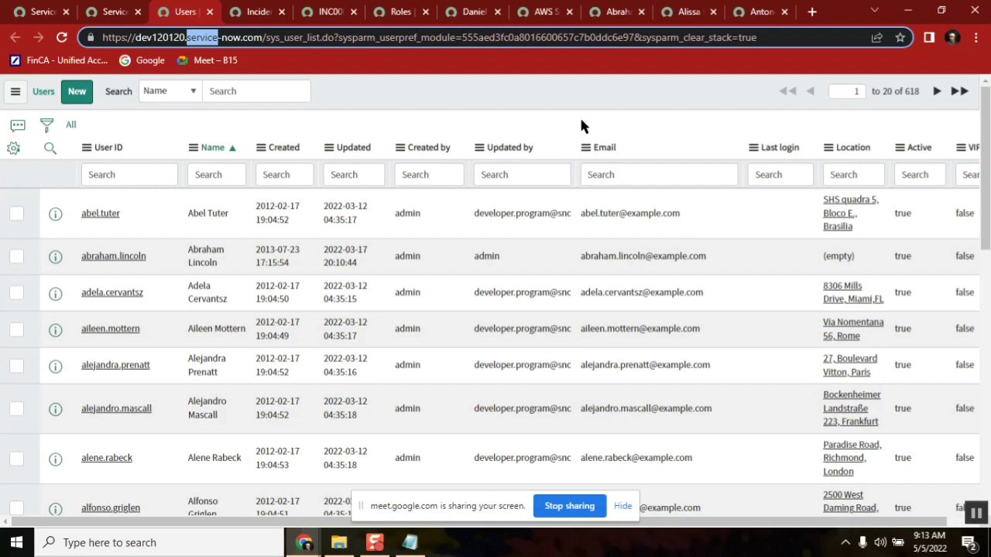
double_click(909, 92)
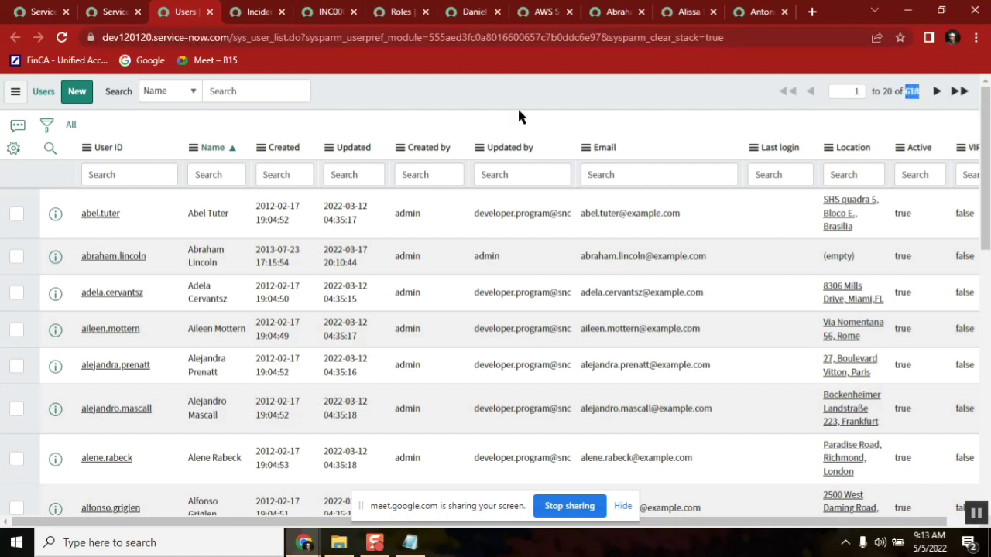
left_click(184, 38)
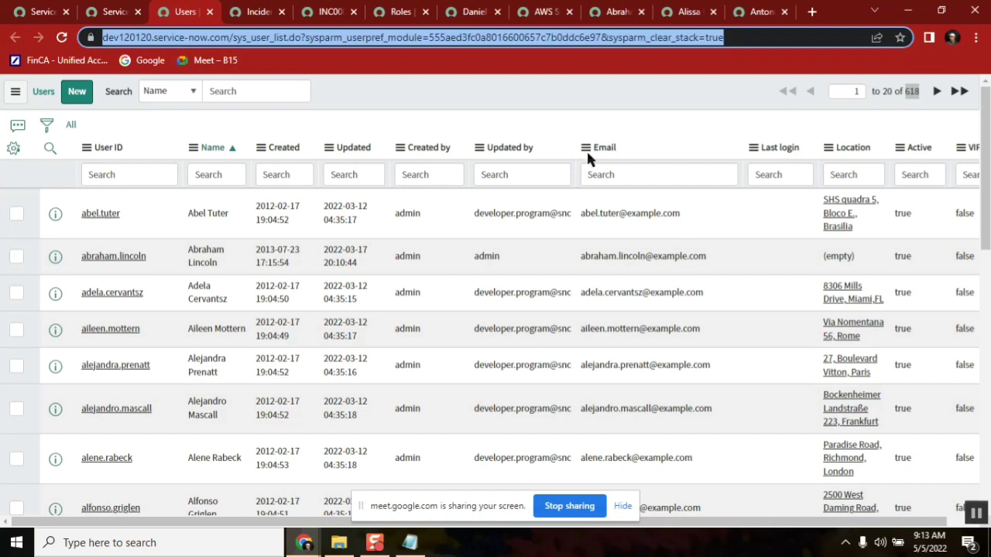
Return to the Notepad notes and review the Impersonate and delegate headings and the Practice lines through the class 16 role
left_click(414, 548)
left_click(440, 313)
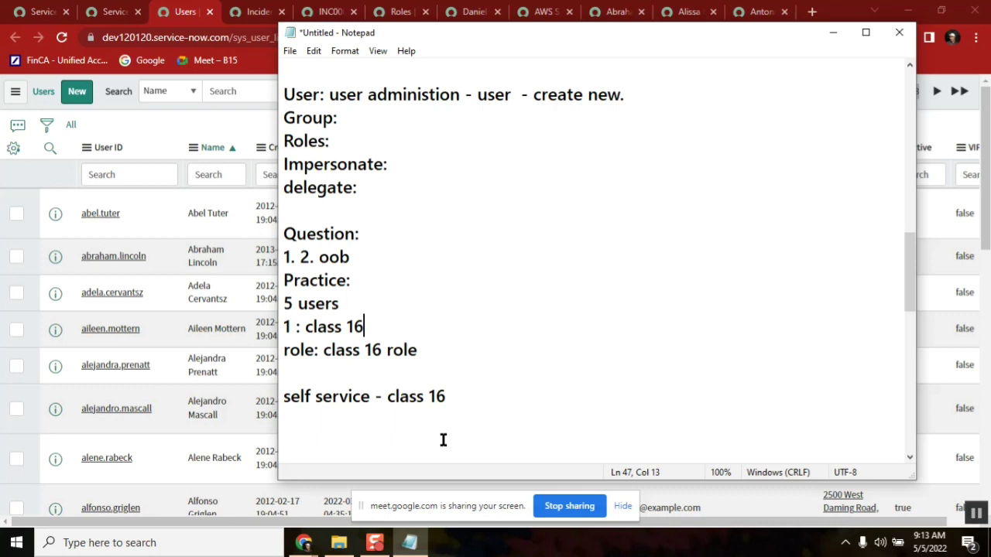
double_click(352, 167)
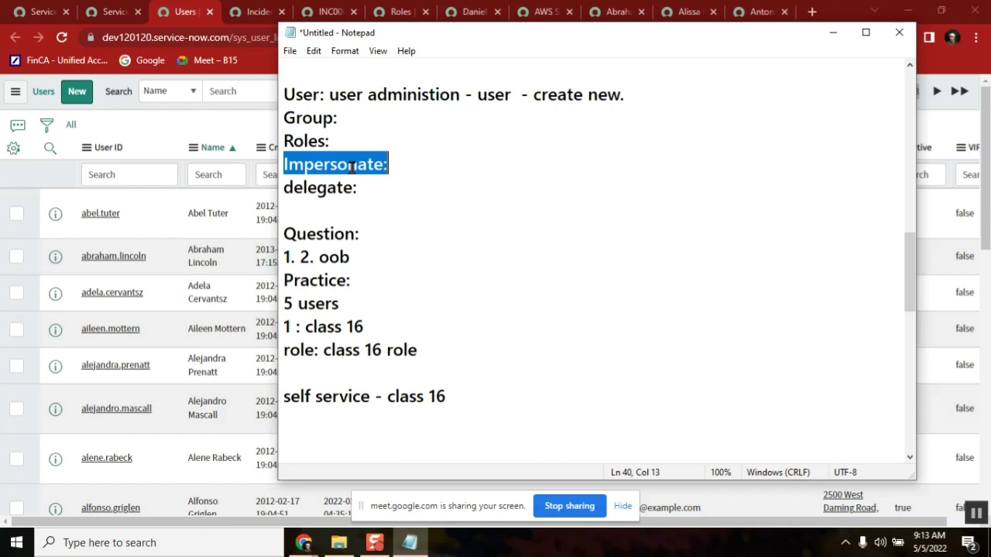
left_click(409, 197)
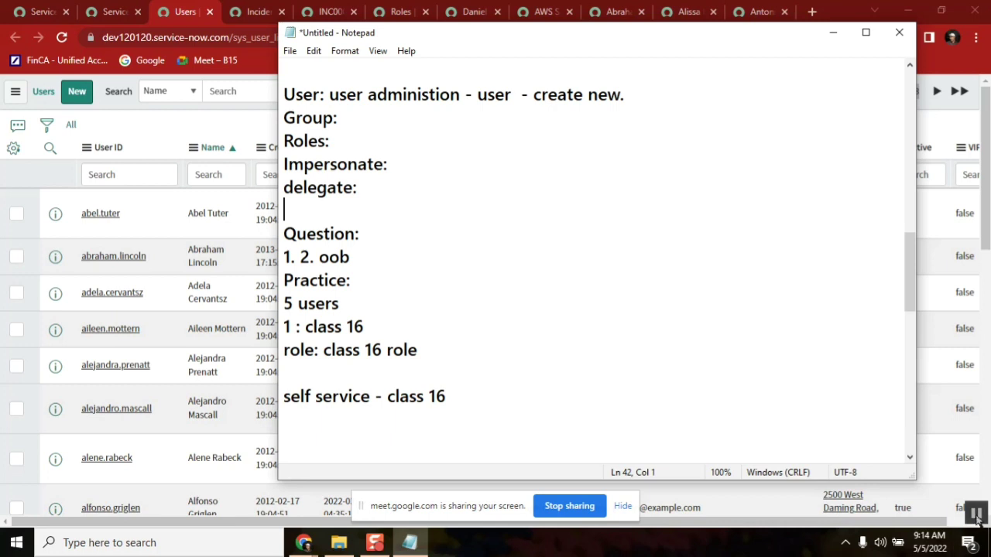
left_click(557, 385)
left_click_drag(438, 354, 287, 280)
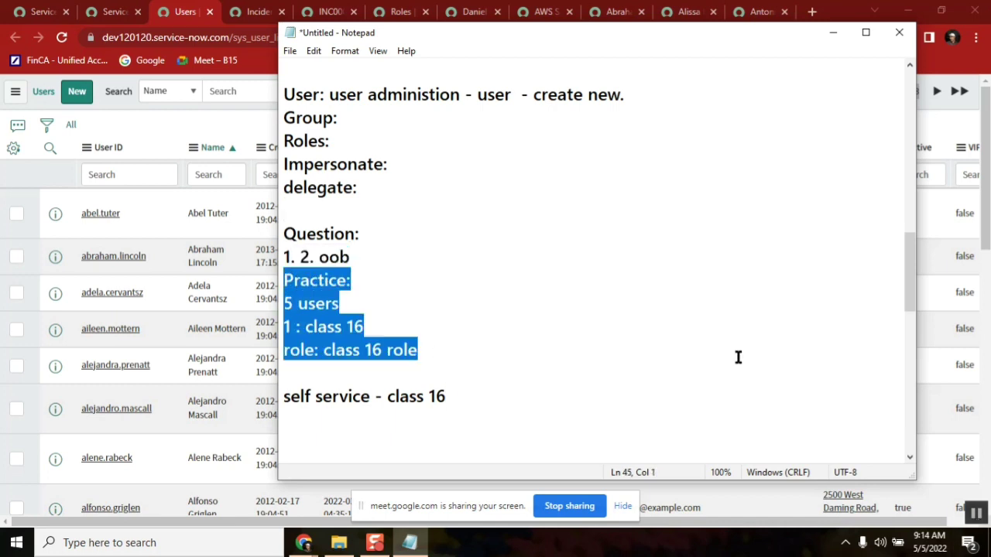